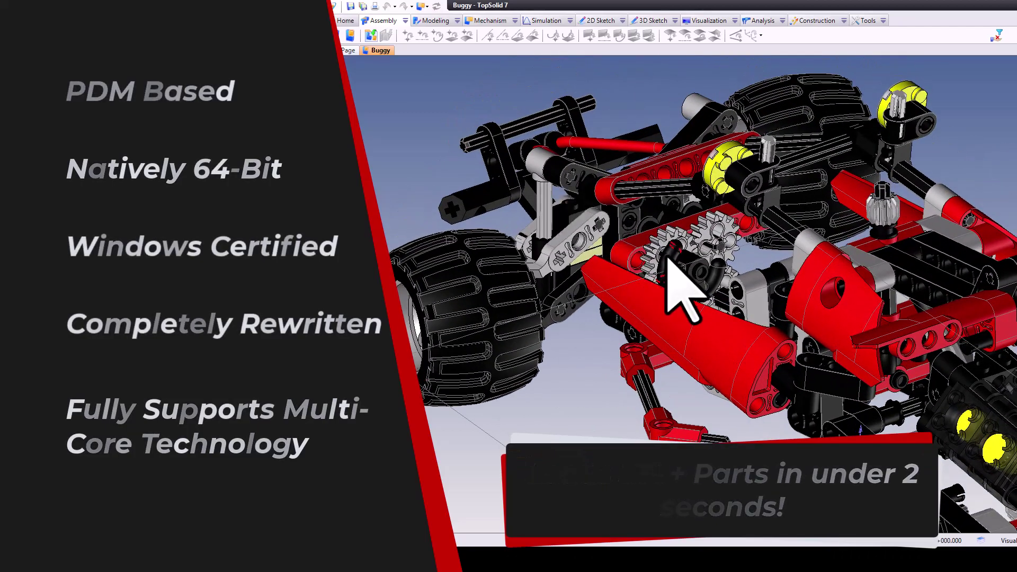
# Drag the Buggy's suspension, wheel linkage and gears so the gears turn and the front wheel steers.
pyautogui.click(666, 254)
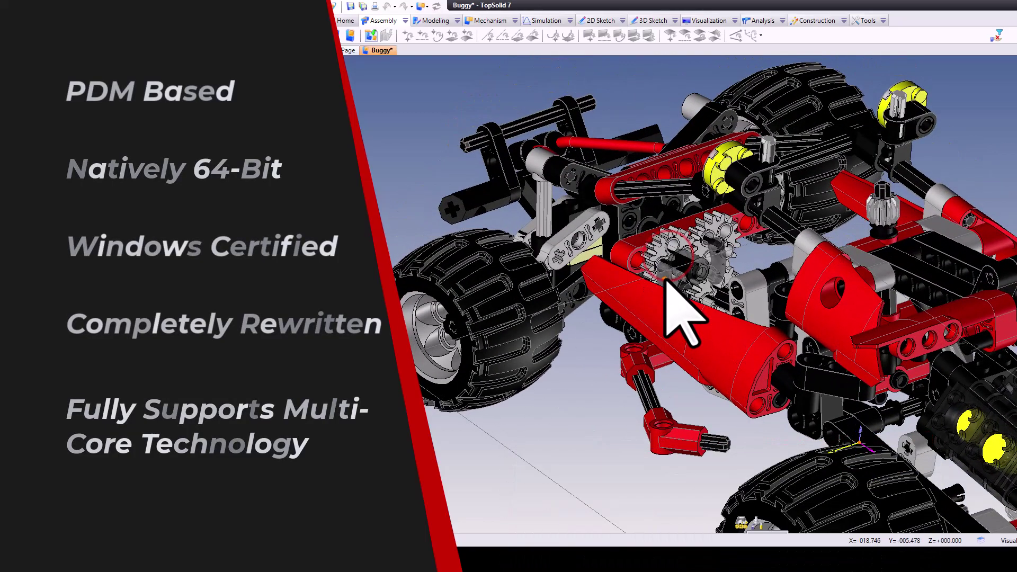
pyautogui.moveTo(666, 255)
pyautogui.mouseDown()
pyautogui.moveTo(555, 233)
pyautogui.moveTo(556, 221)
pyautogui.mouseUp()
pyautogui.moveTo(673, 247); pyautogui.dragTo(667, 258)
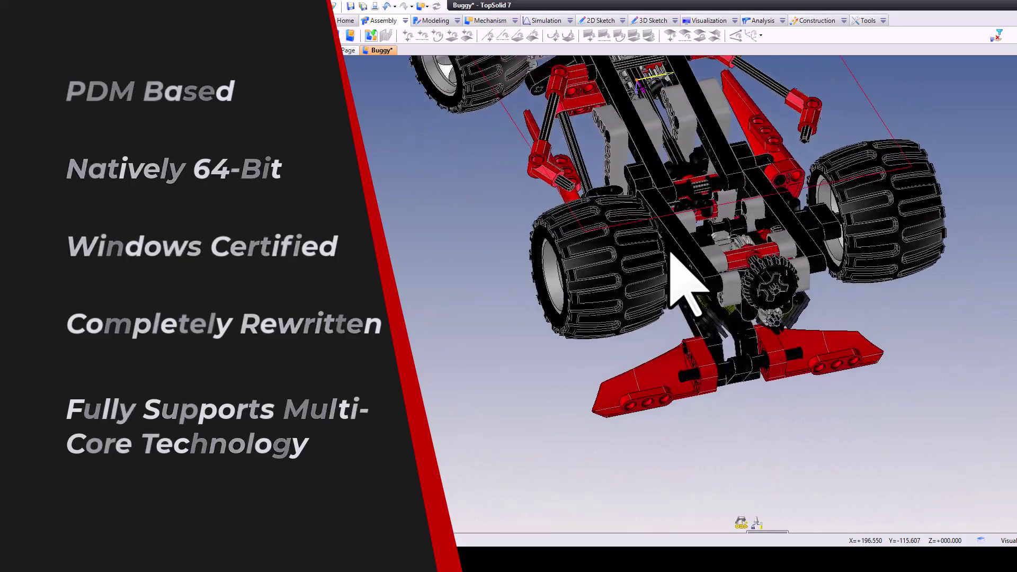
pyautogui.moveTo(778, 339)
pyautogui.mouseDown()
pyautogui.moveTo(841, 277)
pyautogui.moveTo(767, 300)
pyautogui.moveTo(821, 325)
pyautogui.moveTo(823, 291)
pyautogui.mouseUp()
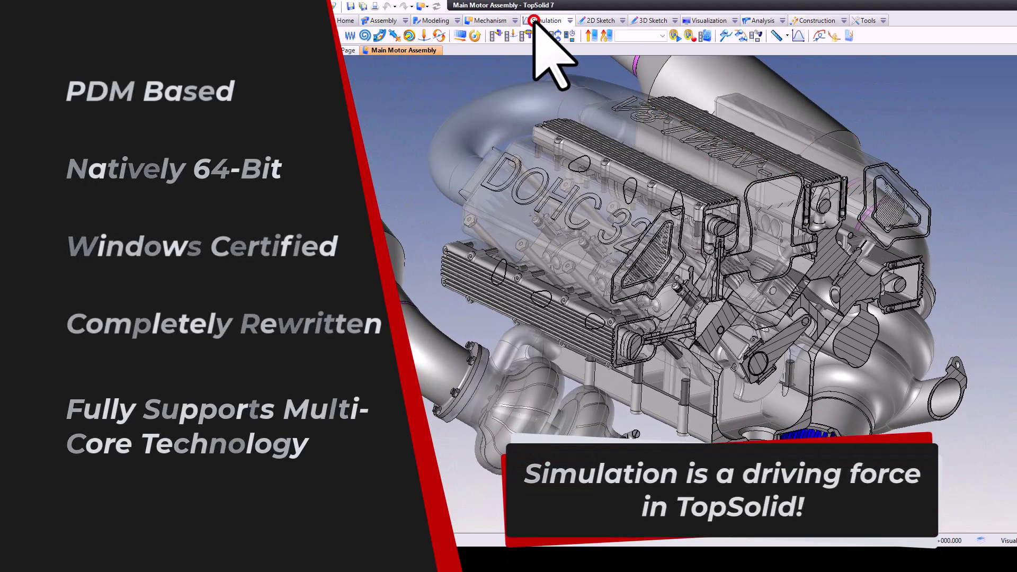
# Play the Main Motor Assembly's motion simulation.
pyautogui.click(675, 35)
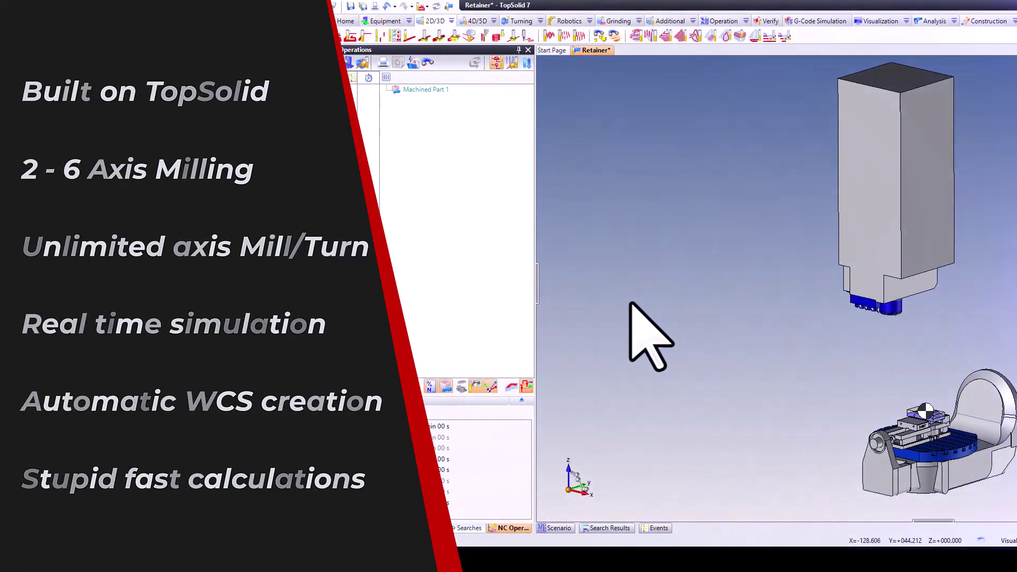
# Zoom in on the vised Retainer part and bring up machining operations on its pocket face.
pyautogui.scroll(3, 699, 308)
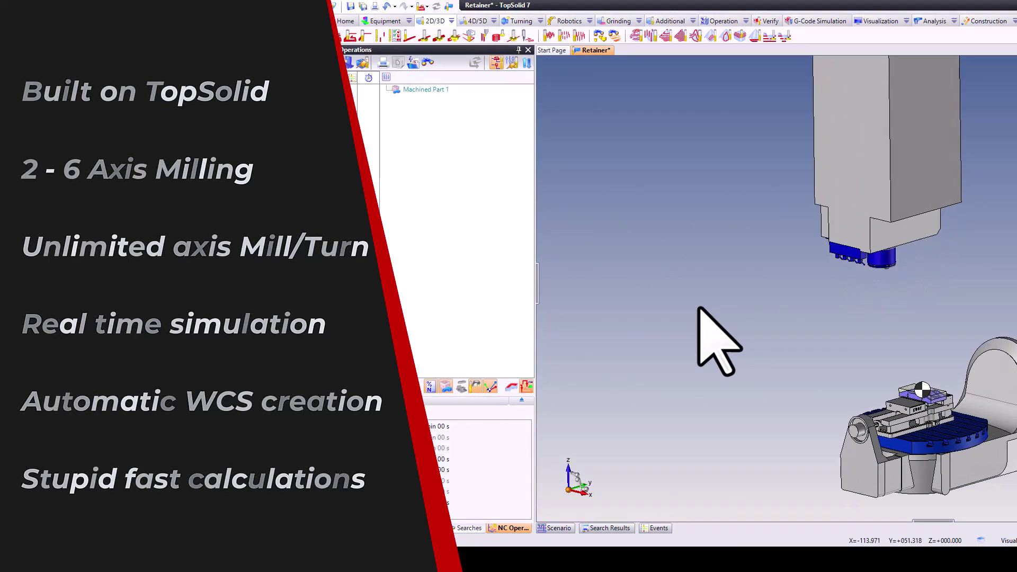
pyautogui.scroll(2, 698, 307)
pyautogui.scroll(2, 698, 307)
pyautogui.scroll(2, 698, 307)
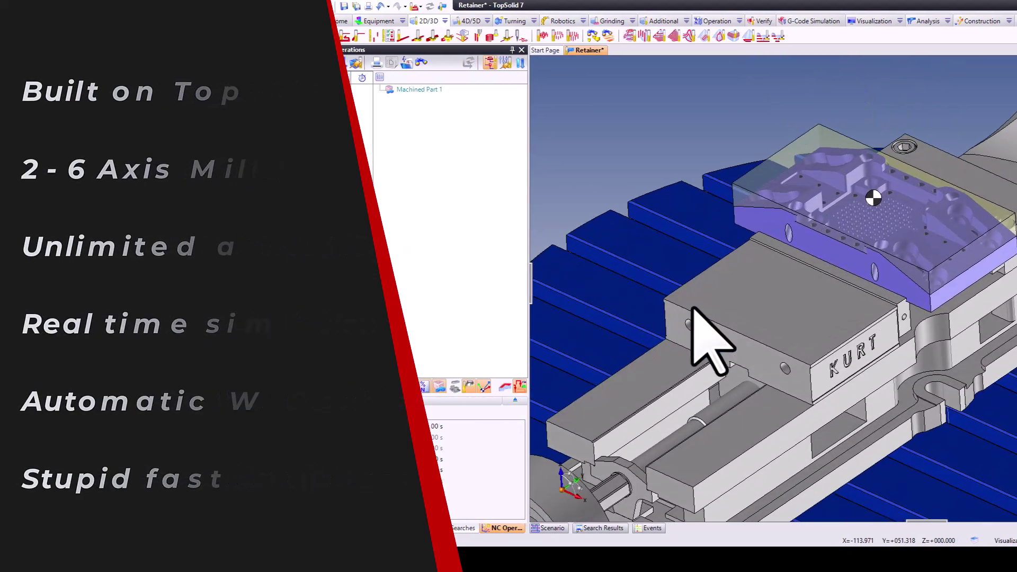
pyautogui.scroll(2, 699, 308)
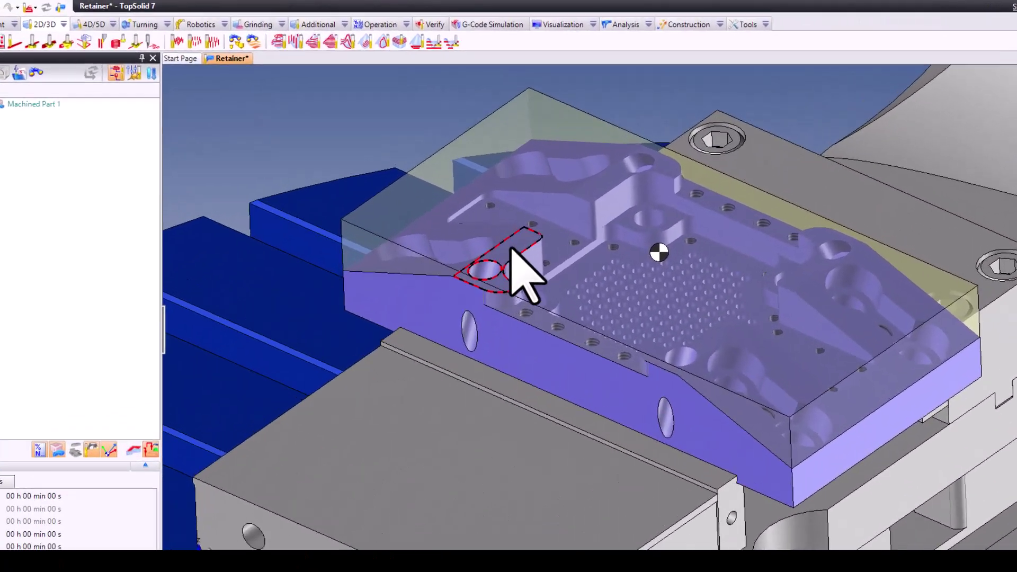
pyautogui.rightClick(512, 319)
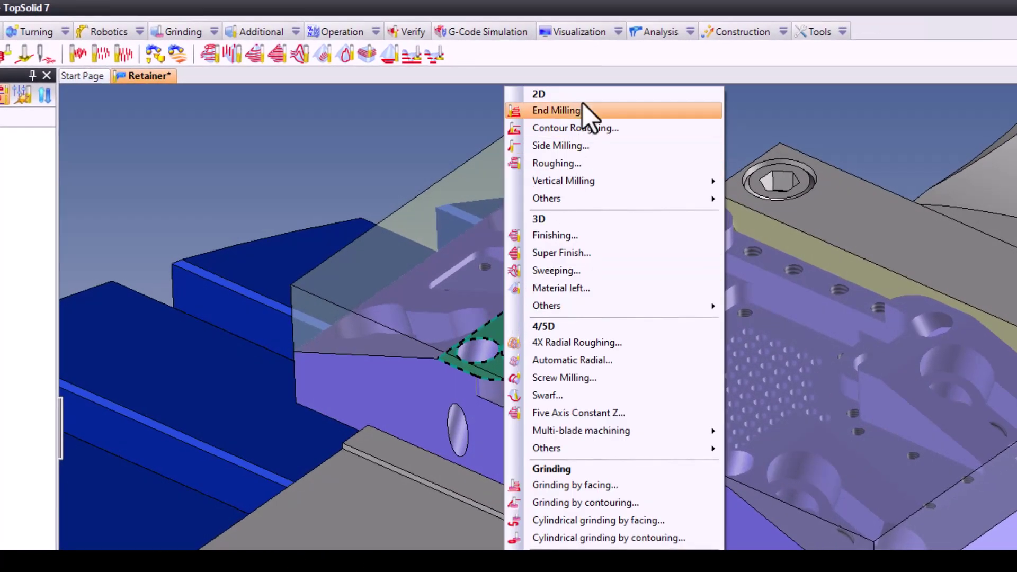
# Start End Milling with T1 as a 0.5in diameter, 1in long, four-flute CAT40 slot mill.
pyautogui.click(556, 110)
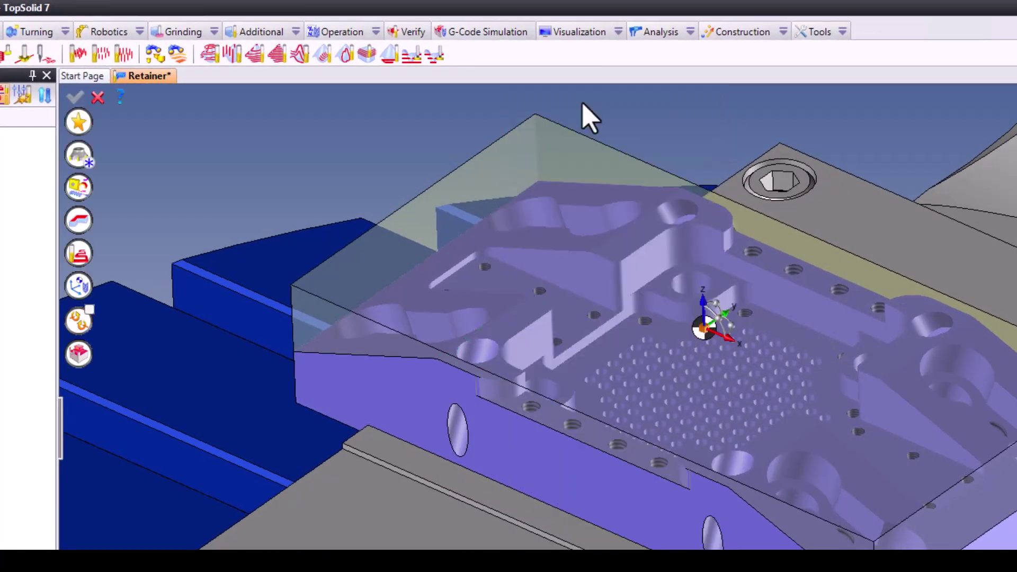
pyautogui.click(81, 162)
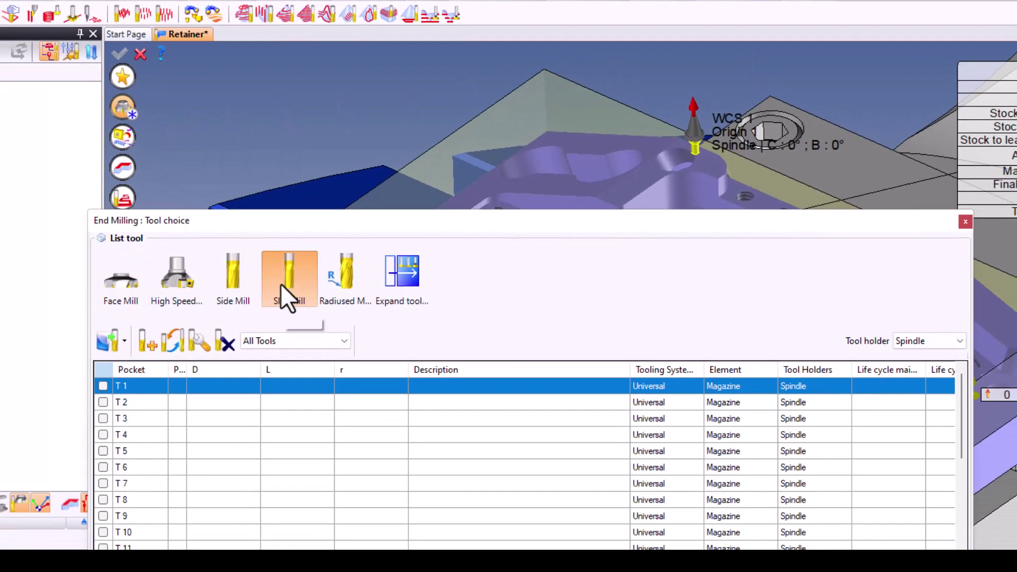
pyautogui.click(259, 336)
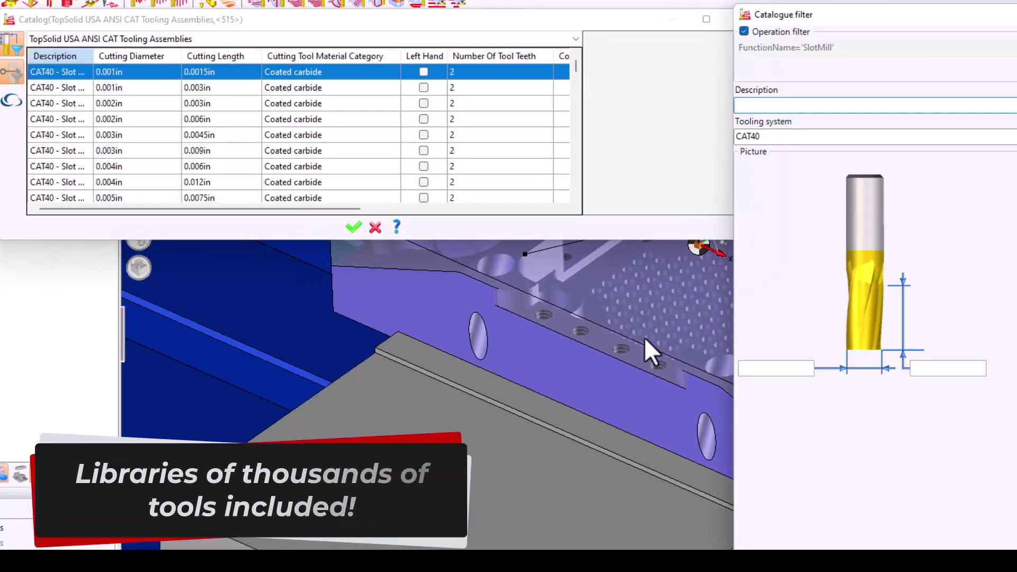
pyautogui.write('.5in')
pyautogui.press('Tab')
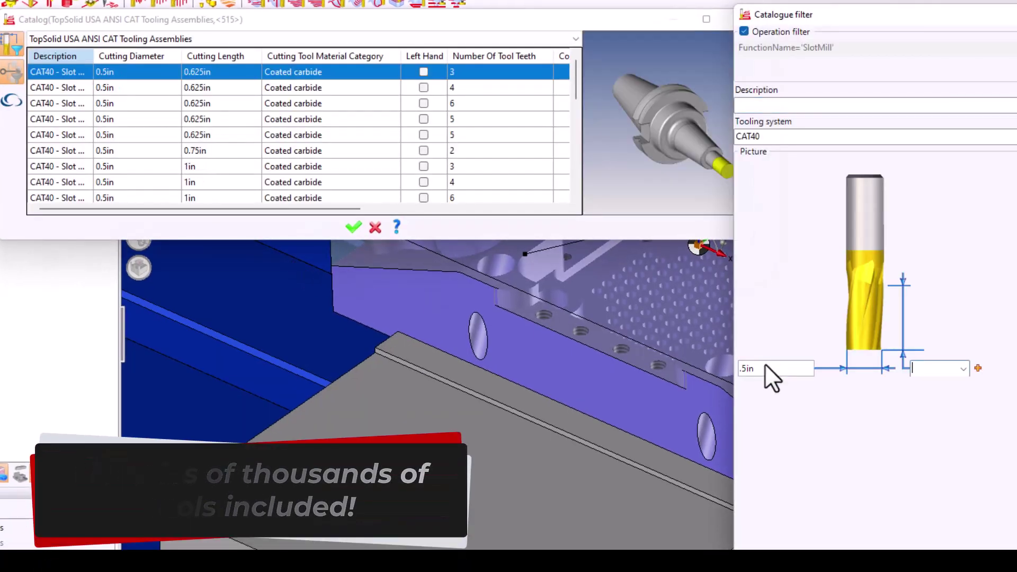
pyautogui.write('1in')
pyautogui.press('Tab')
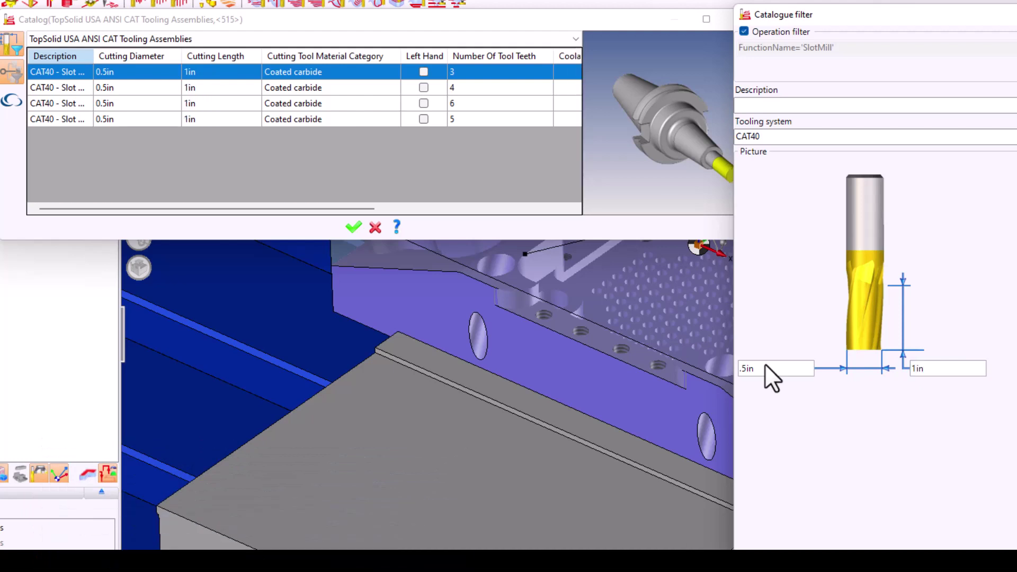
pyautogui.click(472, 88)
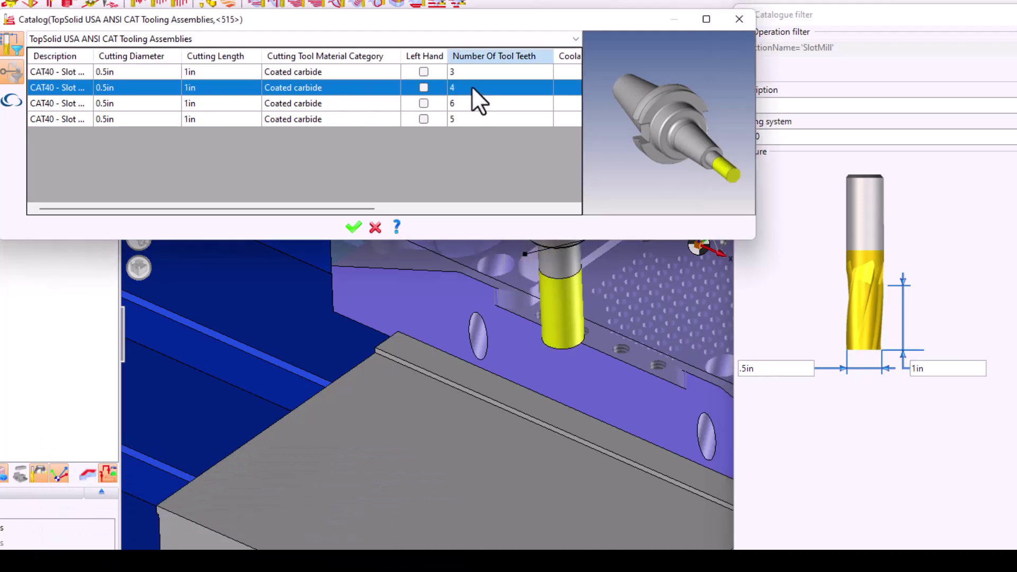
pyautogui.click(348, 224)
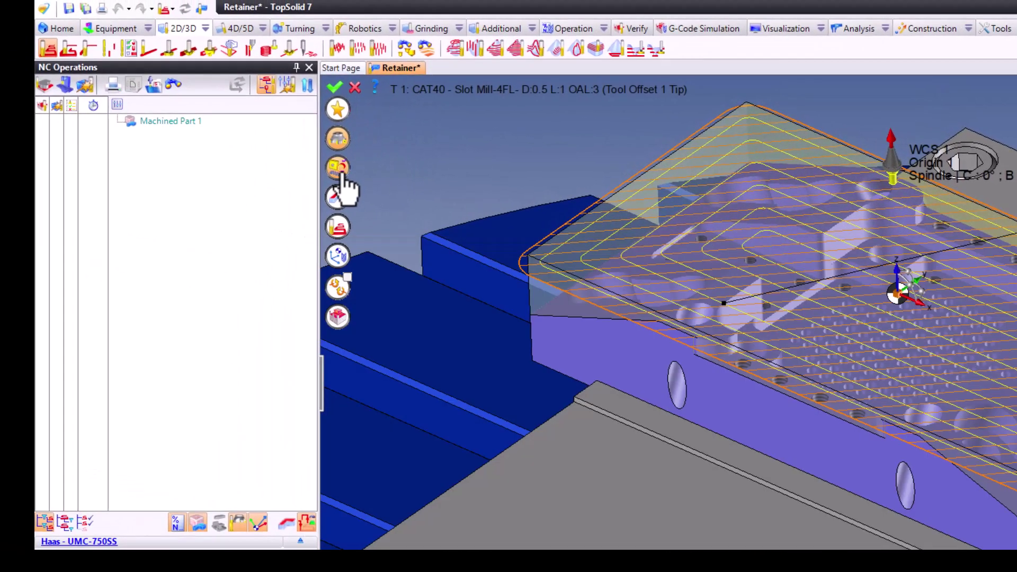
# Set cutting conditions to 5000 rpm and 0.0005 in/tooth, then validate as 1: Facing.
pyautogui.click(339, 170)
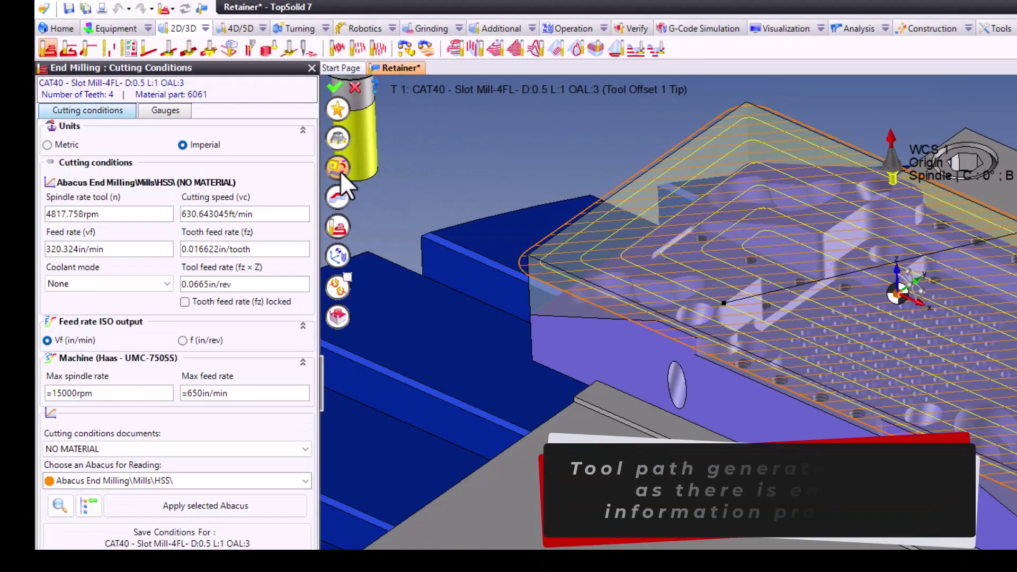
pyautogui.write('500')
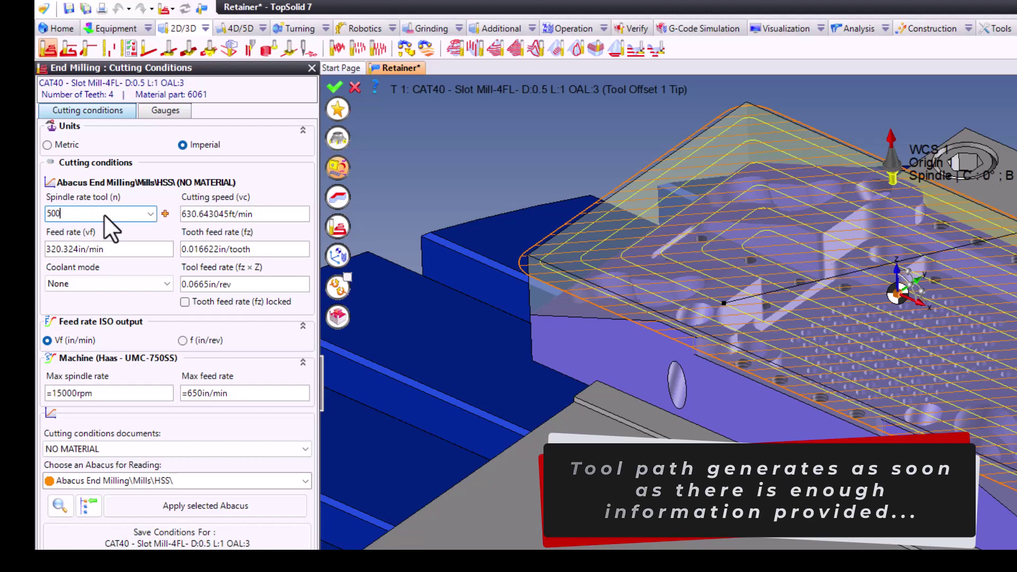
pyautogui.write('0')
pyautogui.press('Tab')
pyautogui.click(205, 233)
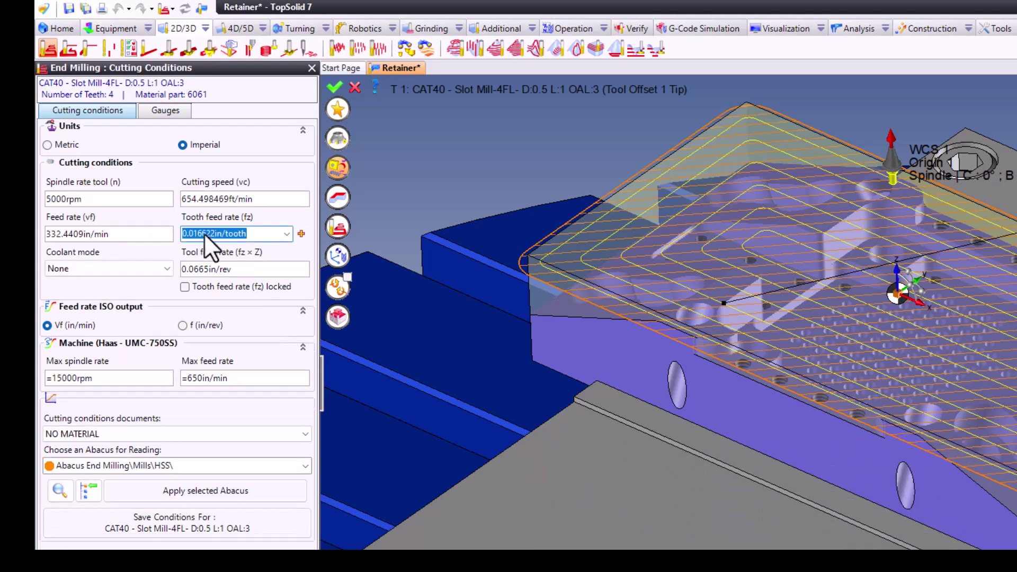
pyautogui.write('0.0005')
pyautogui.press('Tab')
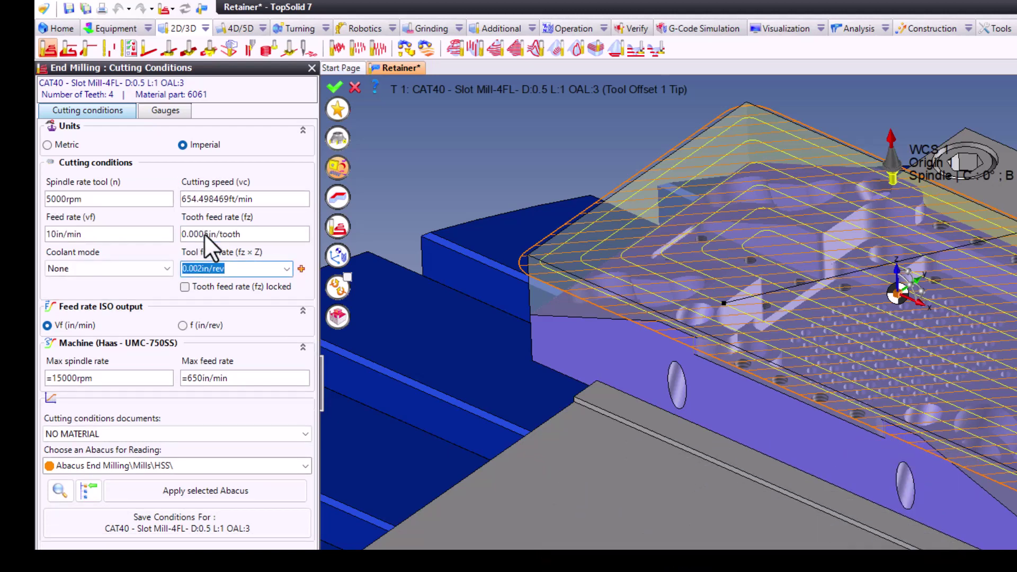
pyautogui.click(334, 85)
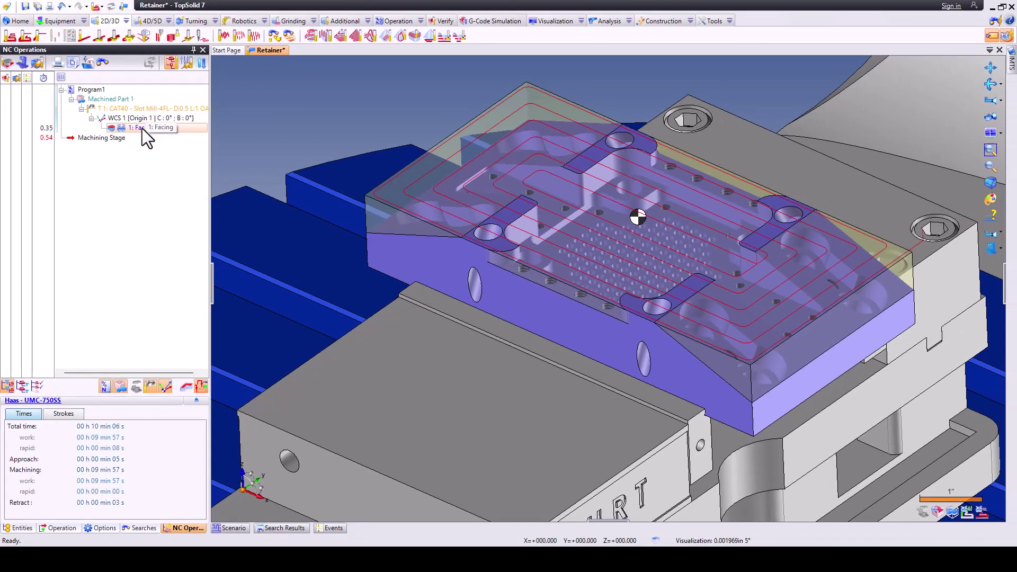
# Reuse 1: Facing on the angled end faces, creating 2: Facing on WCS 2, and edit it.
pyautogui.click(142, 128)
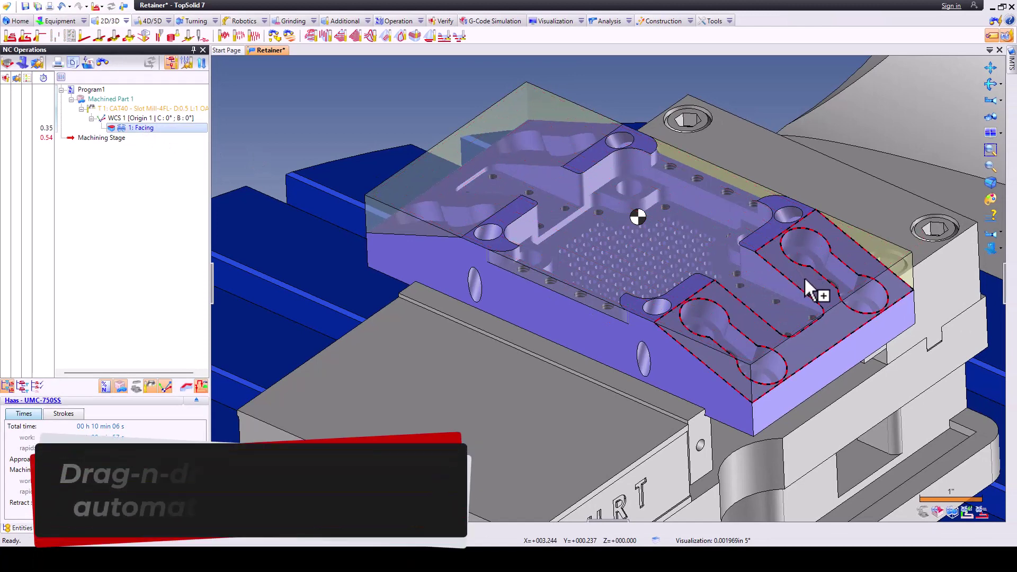
pyautogui.moveTo(805, 289); pyautogui.dragTo(805, 289)
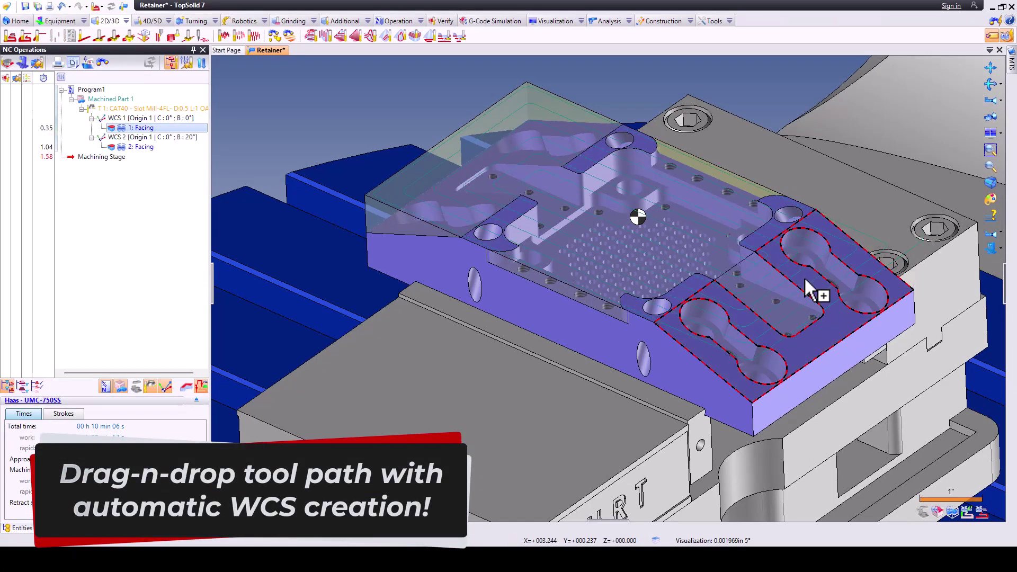
pyautogui.doubleClick(138, 146)
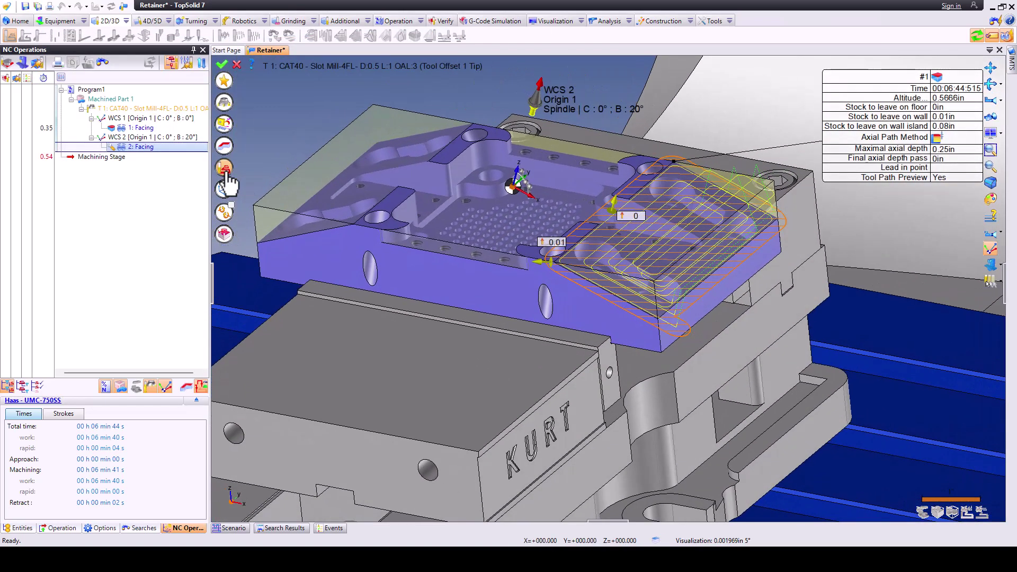
# Give 2: Facing a set number of passes, 20% step-over and mixed milling direction, then validate.
pyautogui.click(225, 170)
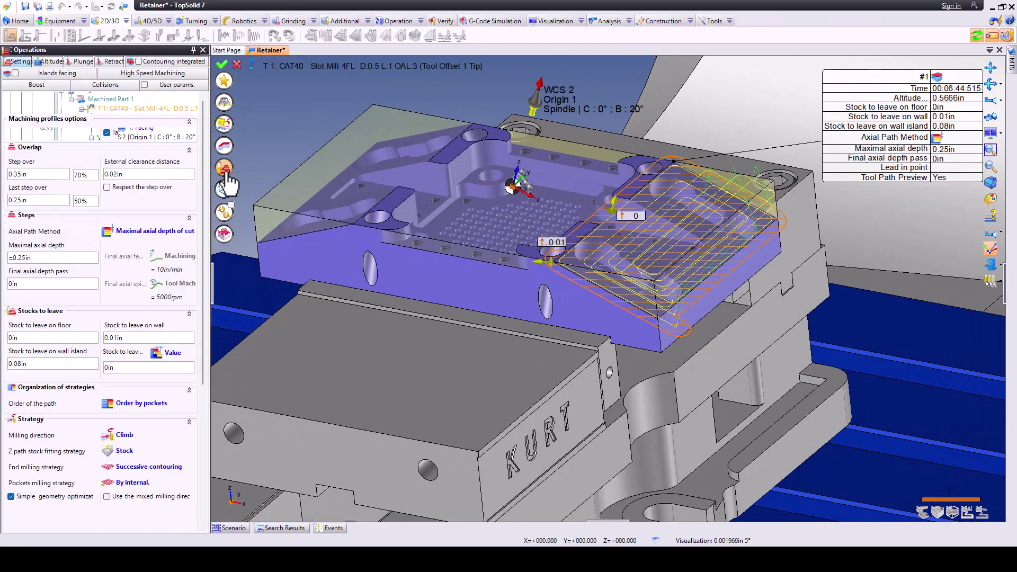
pyautogui.click(133, 233)
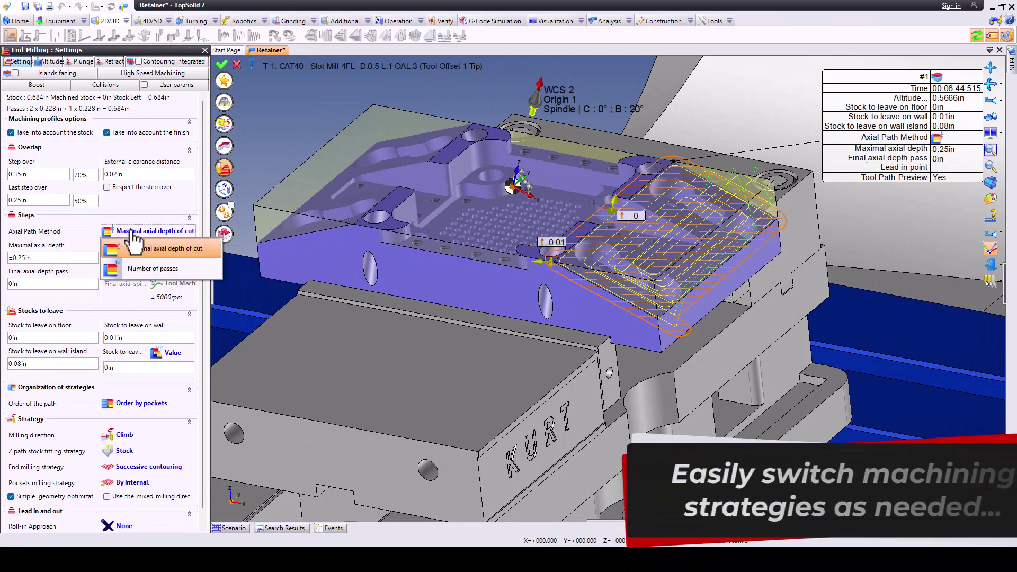
pyautogui.click(133, 269)
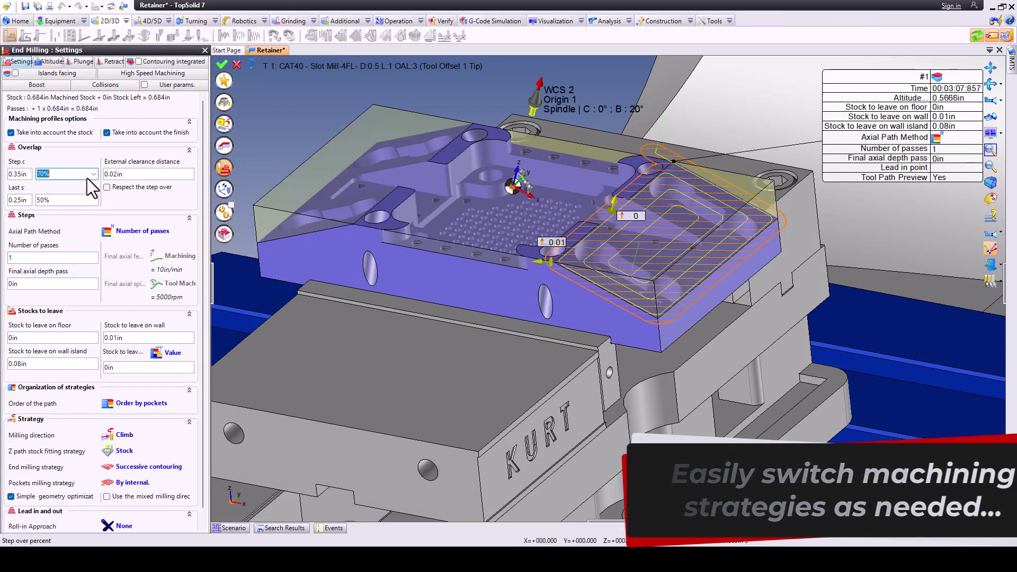
pyautogui.write('20')
pyautogui.press('Tab')
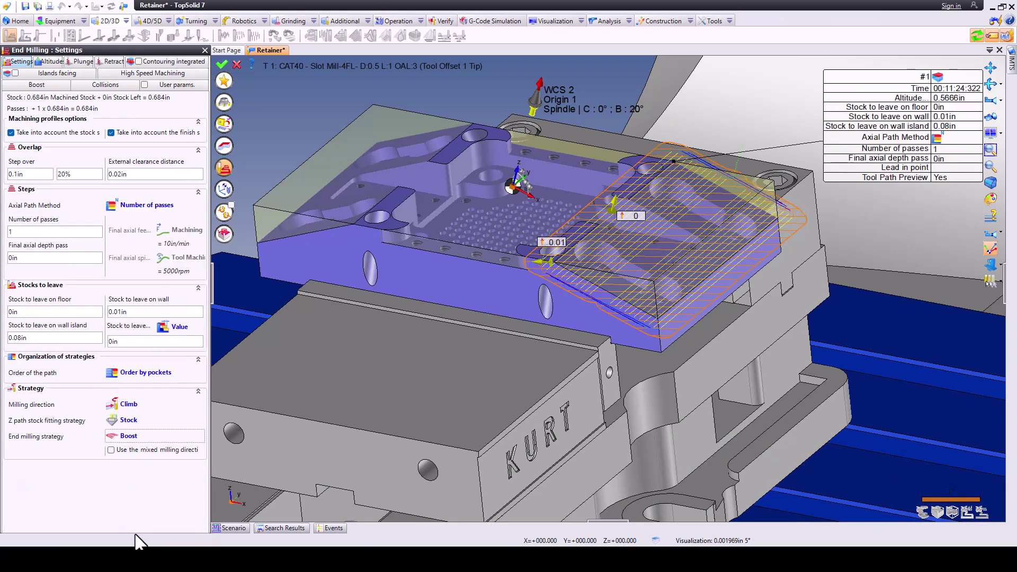
pyautogui.click(129, 451)
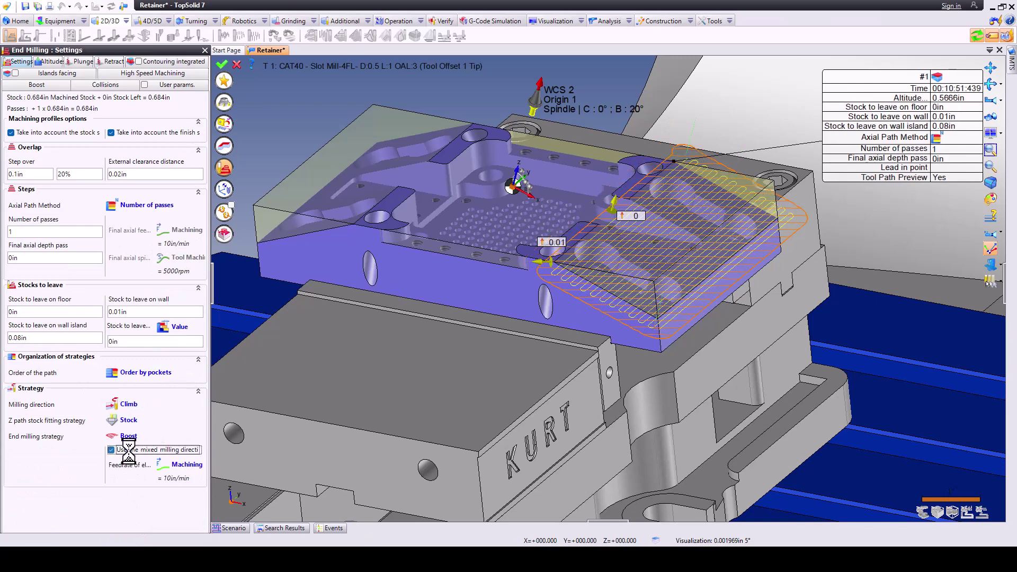
pyautogui.click(222, 64)
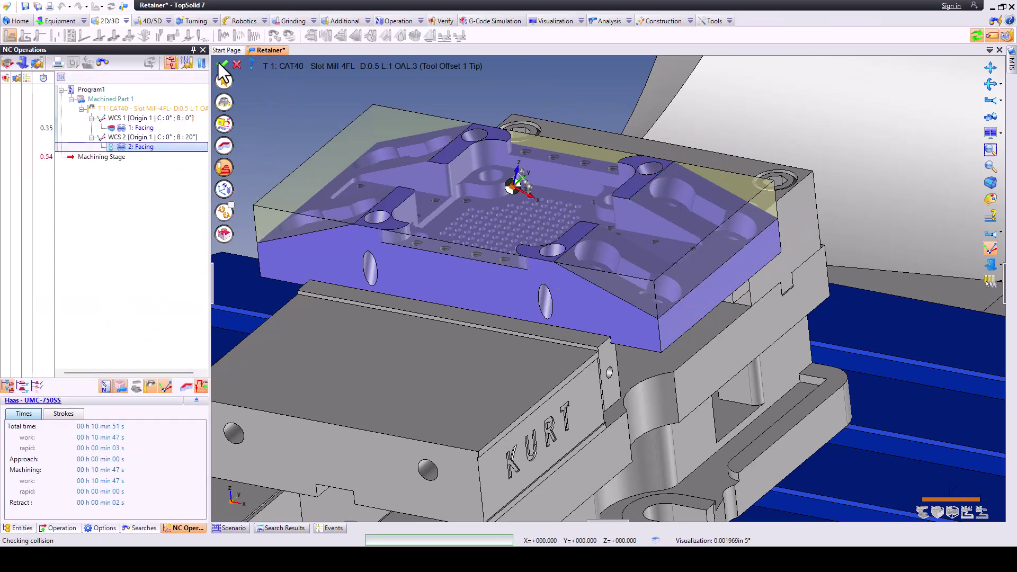
# Reuse the facing toolpath on the opposite angled face (3: Facing) and the central pocket (4: Pocketing).
pyautogui.moveTo(217, 60); pyautogui.dragTo(302, 106, button='middle')
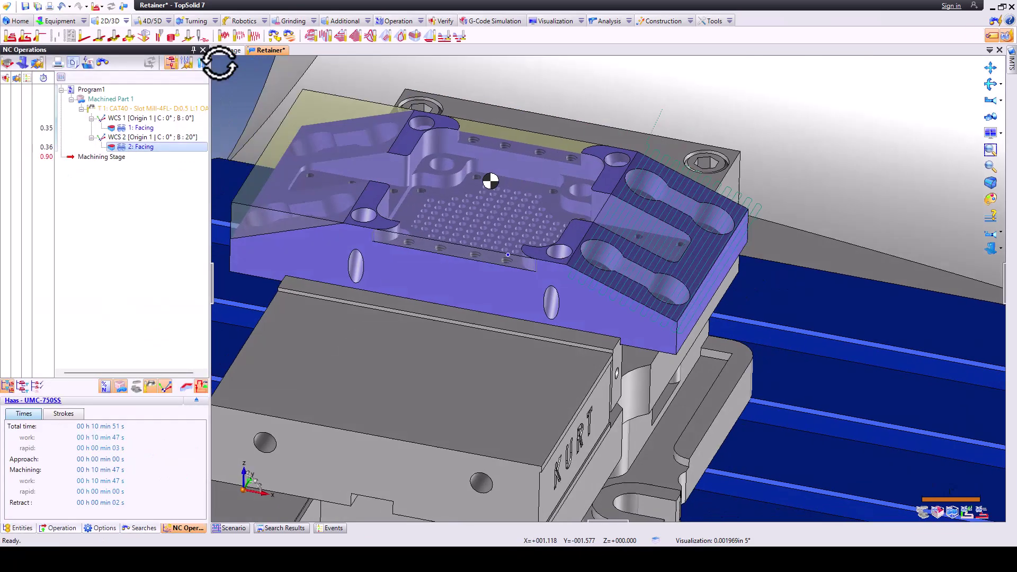
pyautogui.moveTo(593, 278)
pyautogui.mouseDown()
pyautogui.moveTo(289, 257)
pyautogui.moveTo(285, 247)
pyautogui.mouseUp()
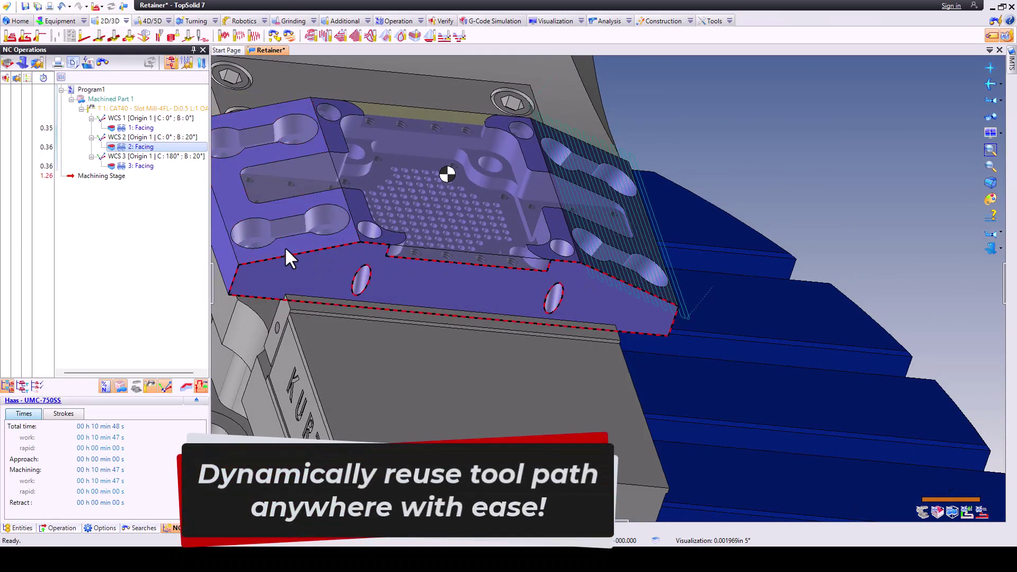
pyautogui.moveTo(626, 275)
pyautogui.mouseDown()
pyautogui.moveTo(423, 169)
pyautogui.moveTo(396, 166)
pyautogui.mouseUp()
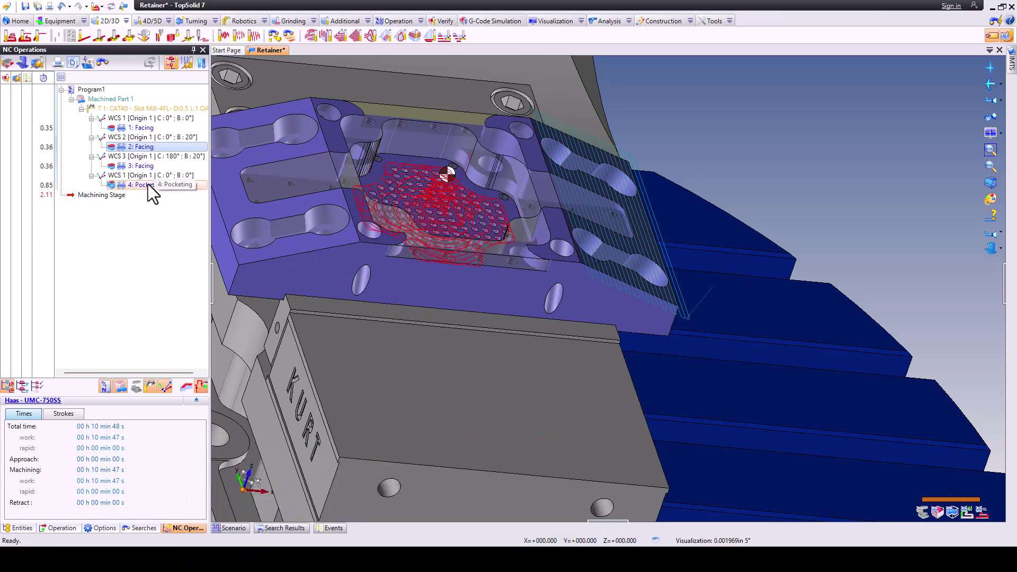
# Apply the 4: Pocketing toolpath to a side recess, creating 5: Open pocketing, and edit it.
pyautogui.click(120, 186)
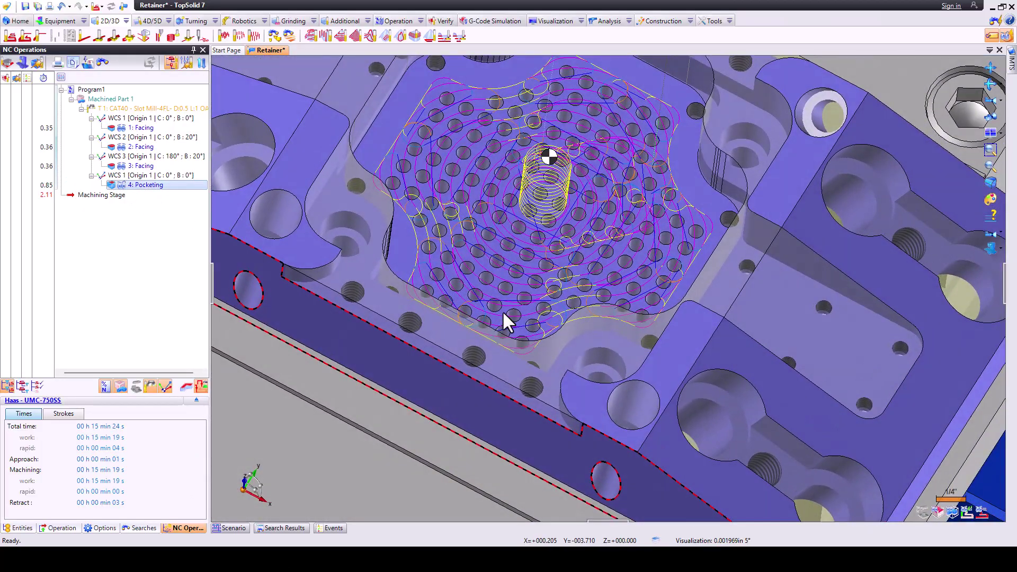
pyautogui.scroll(3, 504, 309)
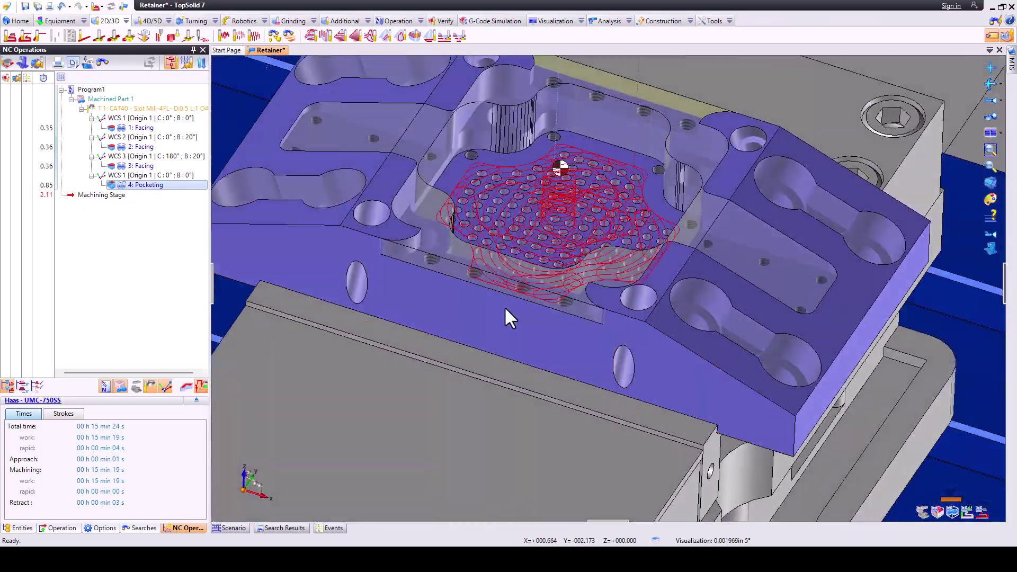
pyautogui.click(539, 110)
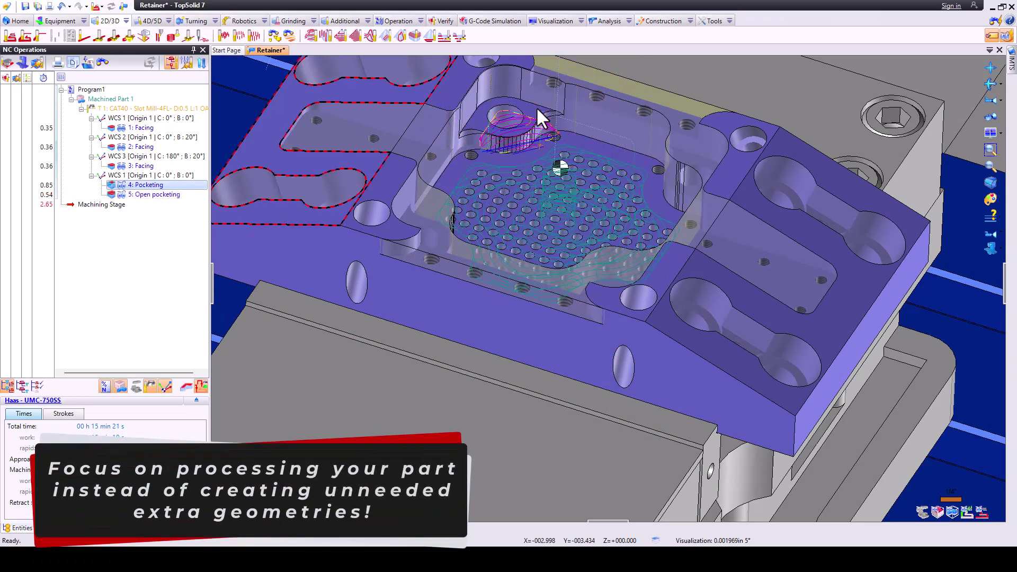
pyautogui.doubleClick(152, 193)
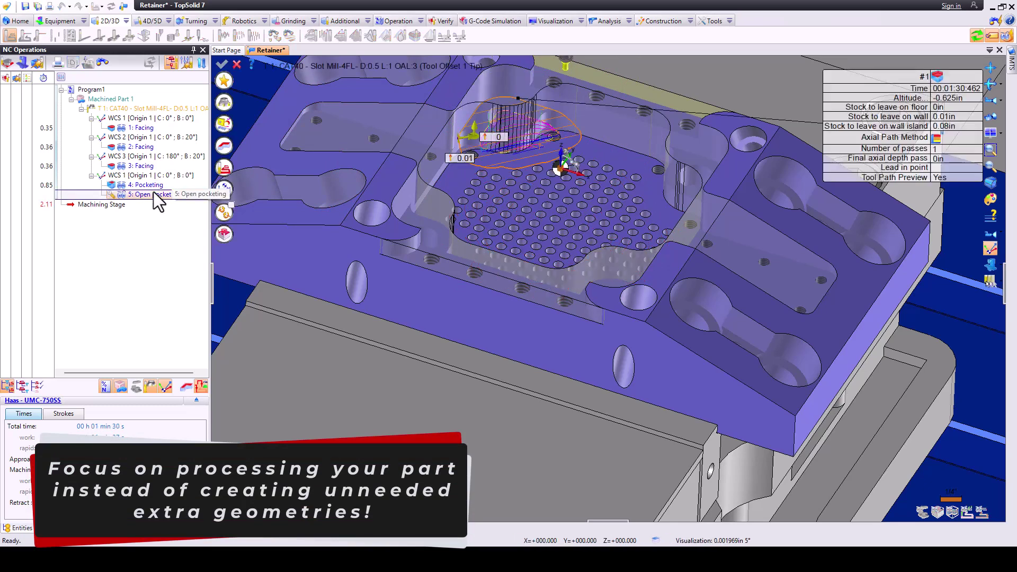
# Add the right, left and remaining recess faces to 5: Open pocketing's geometry and confirm.
pyautogui.click(224, 142)
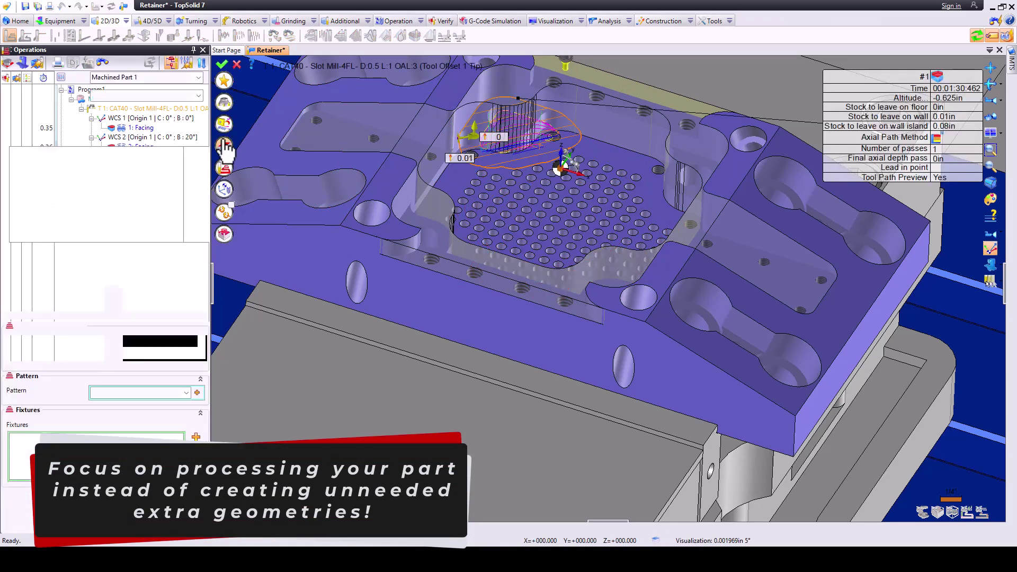
pyautogui.click(685, 159)
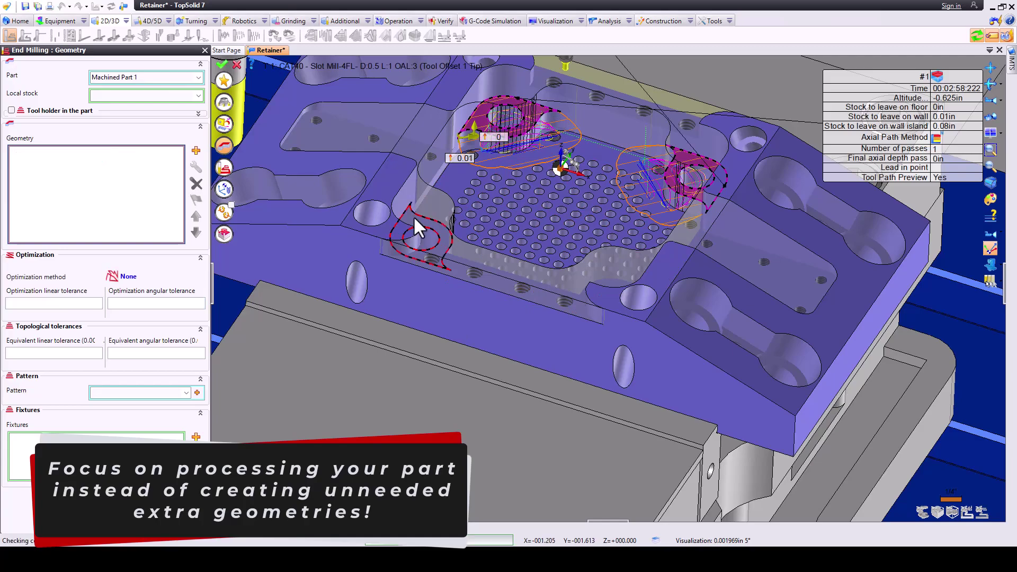
pyautogui.click(414, 215)
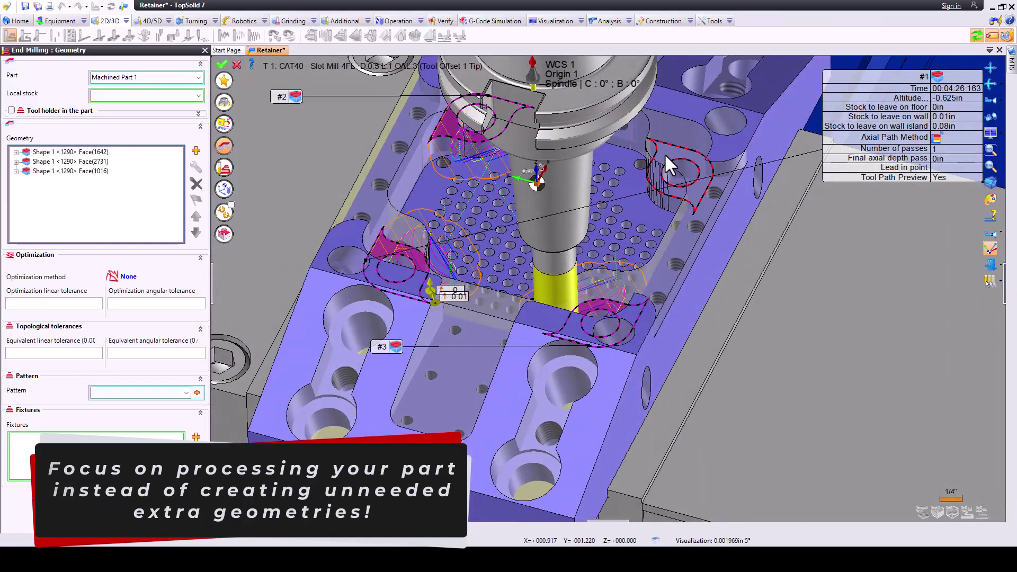
pyautogui.click(666, 157)
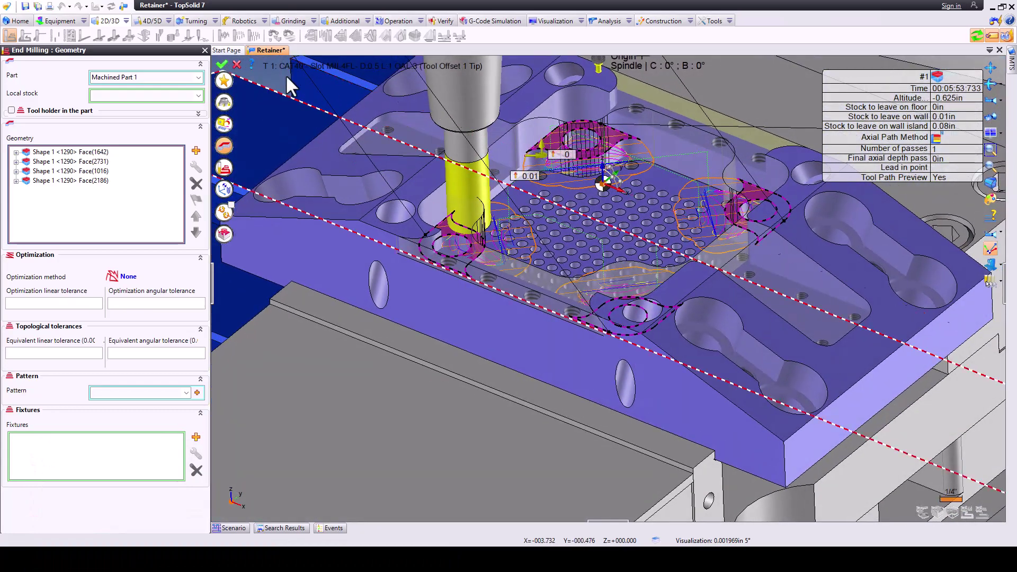
pyautogui.click(221, 65)
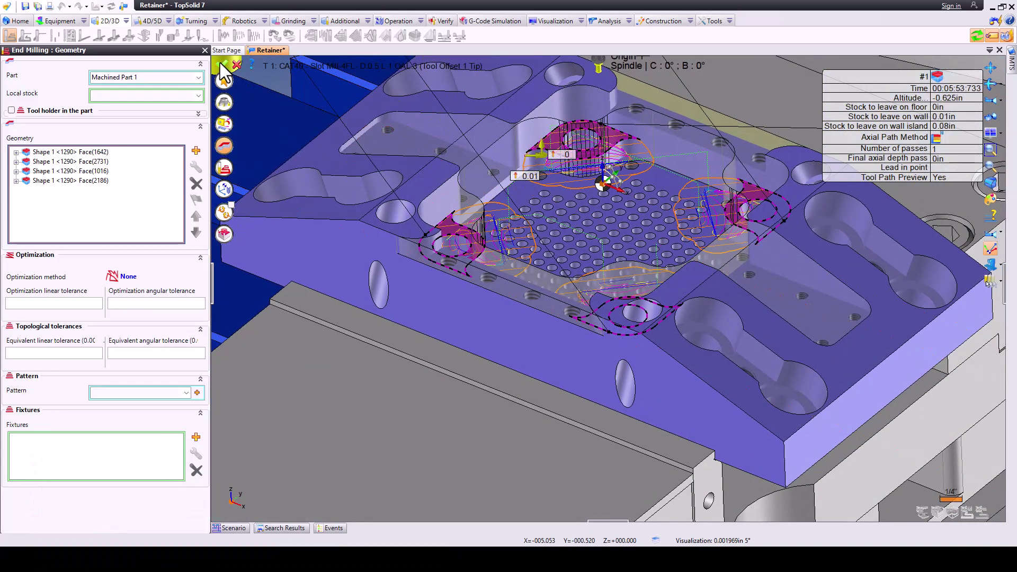
pyautogui.click(221, 63)
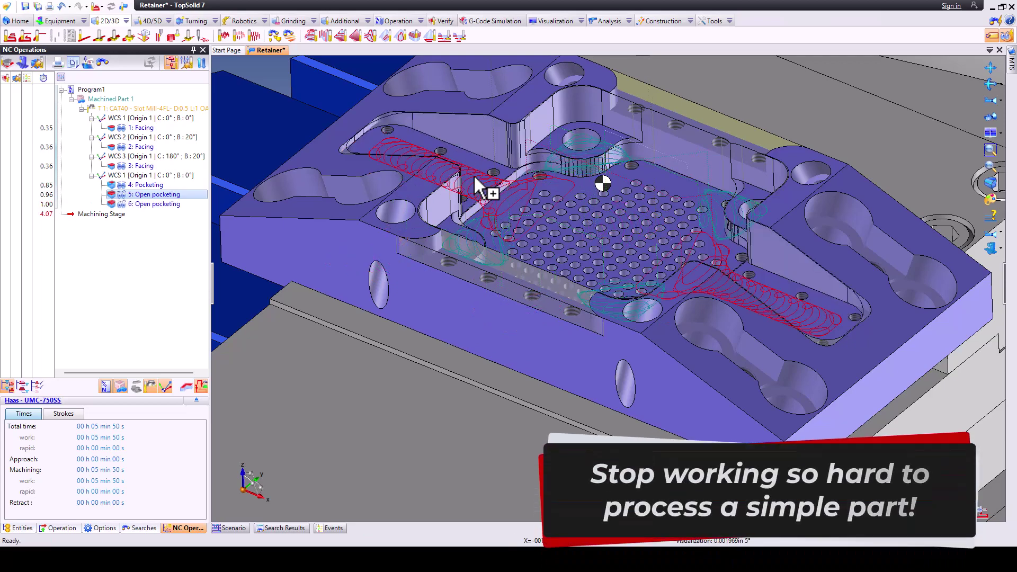
# Run the drillings and cylinders analysis and preview the Centering/Drilling, tapped and spotfaced hole groups.
pyautogui.click(151, 195)
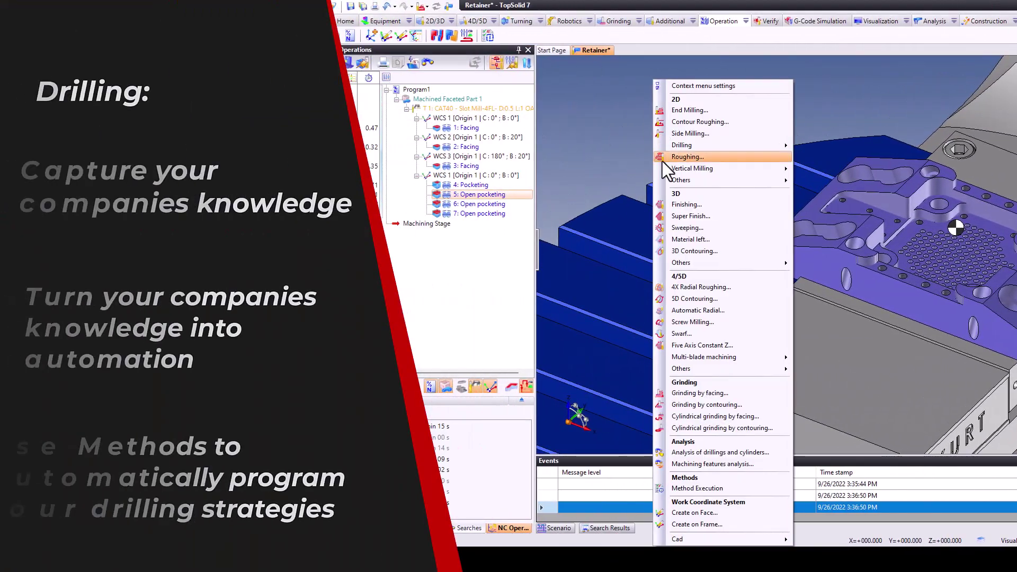
pyautogui.click(719, 452)
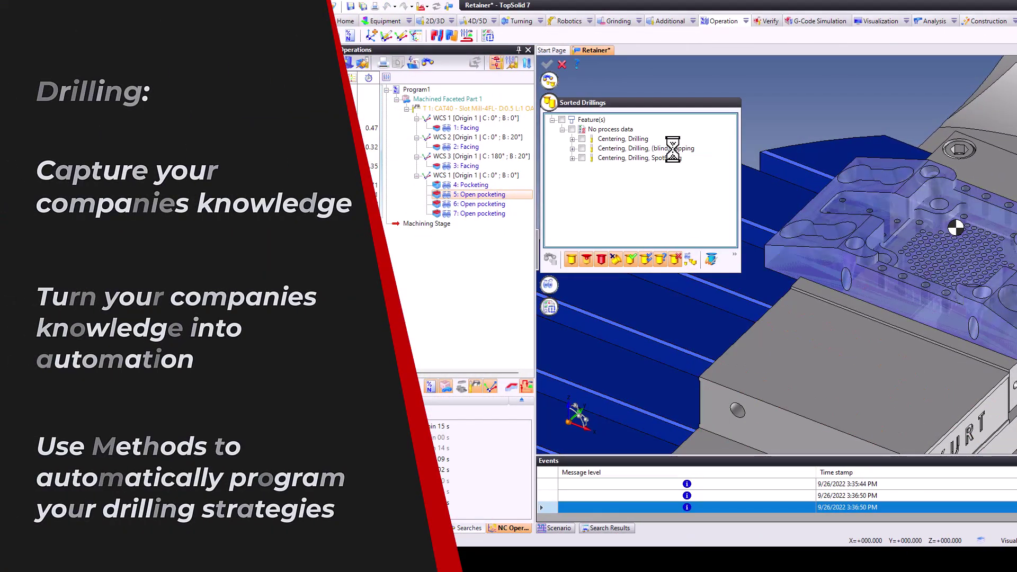
pyautogui.click(624, 138)
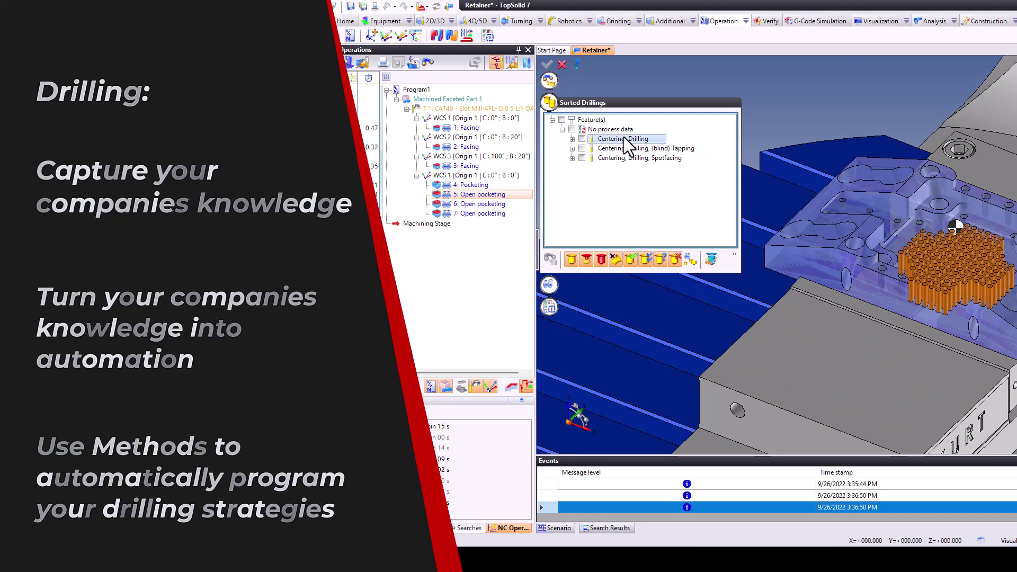
pyautogui.click(621, 149)
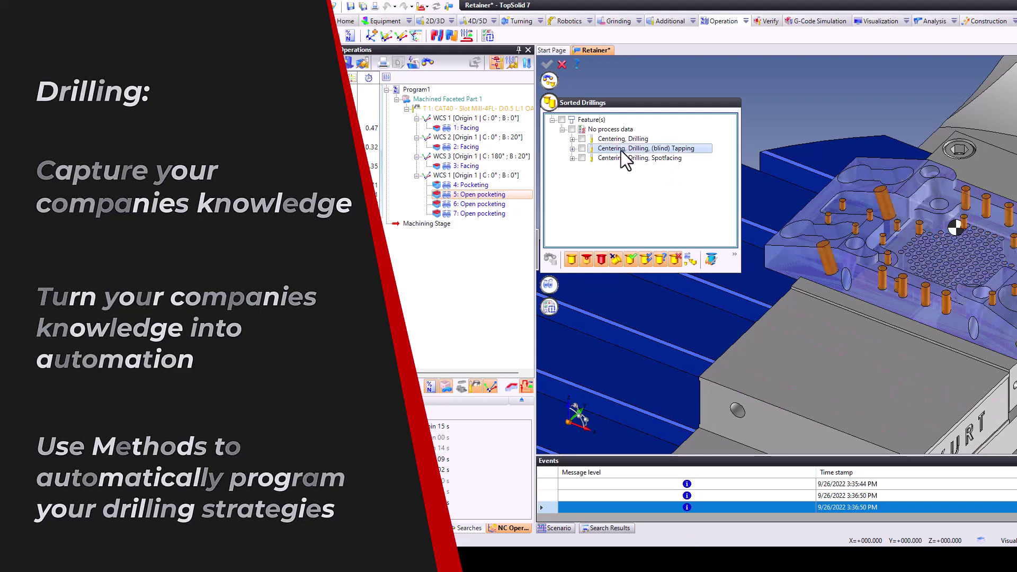
pyautogui.click(620, 157)
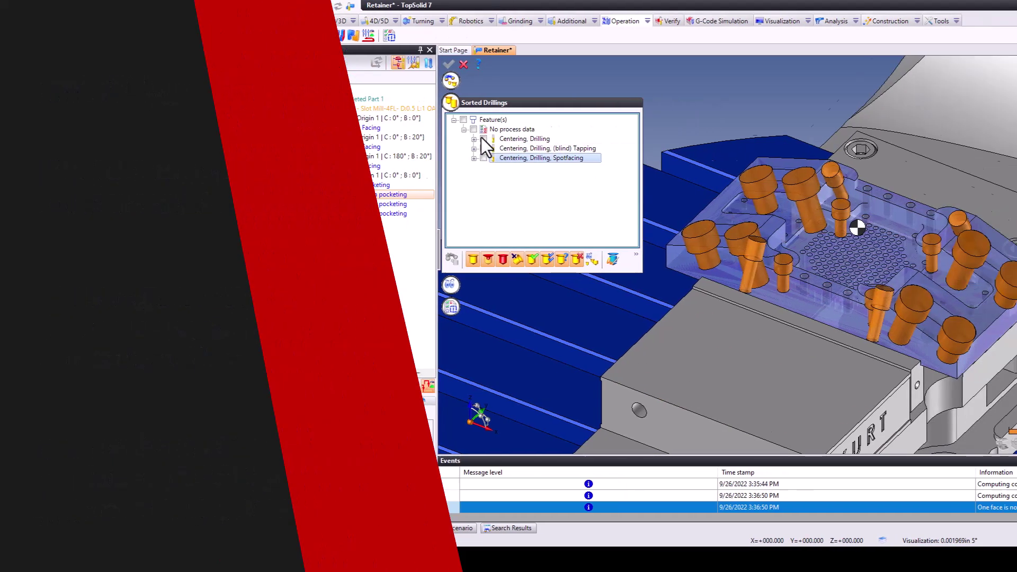
# Machine the Centering, Drilling group, generating 8: Centering/Pointing and 9: Drilling.
pyautogui.click(255, 139)
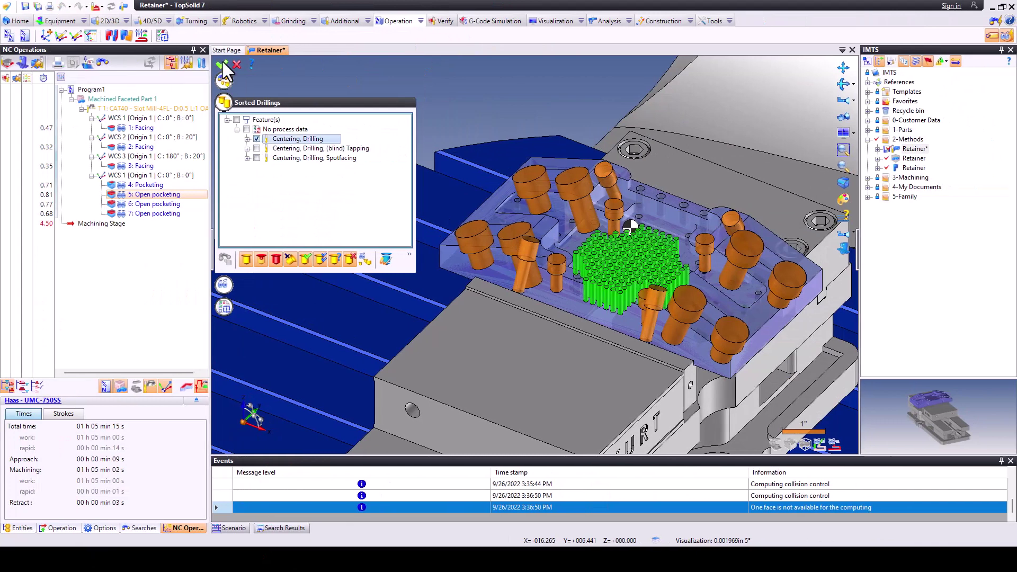
pyautogui.click(222, 65)
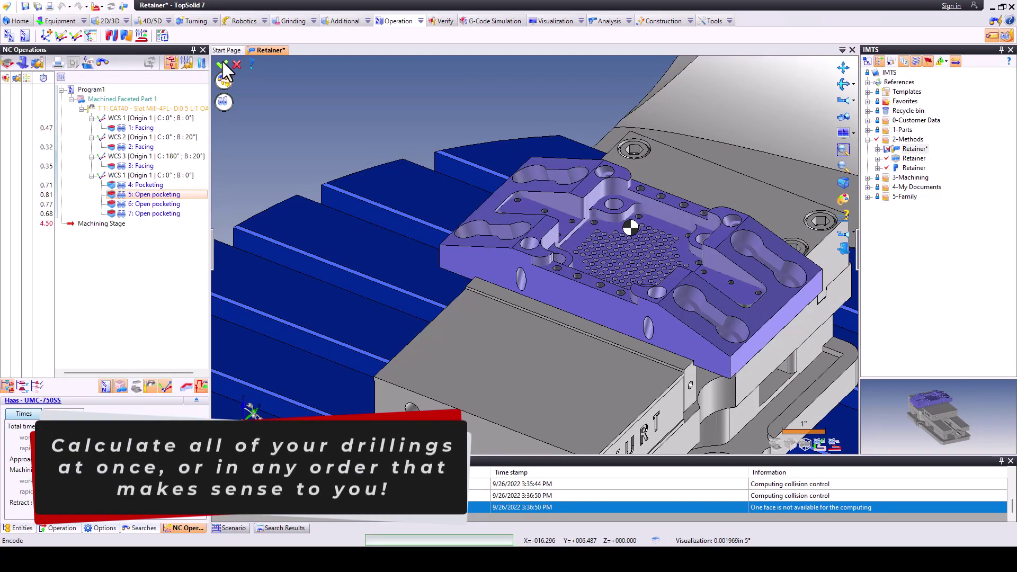
pyautogui.click(221, 64)
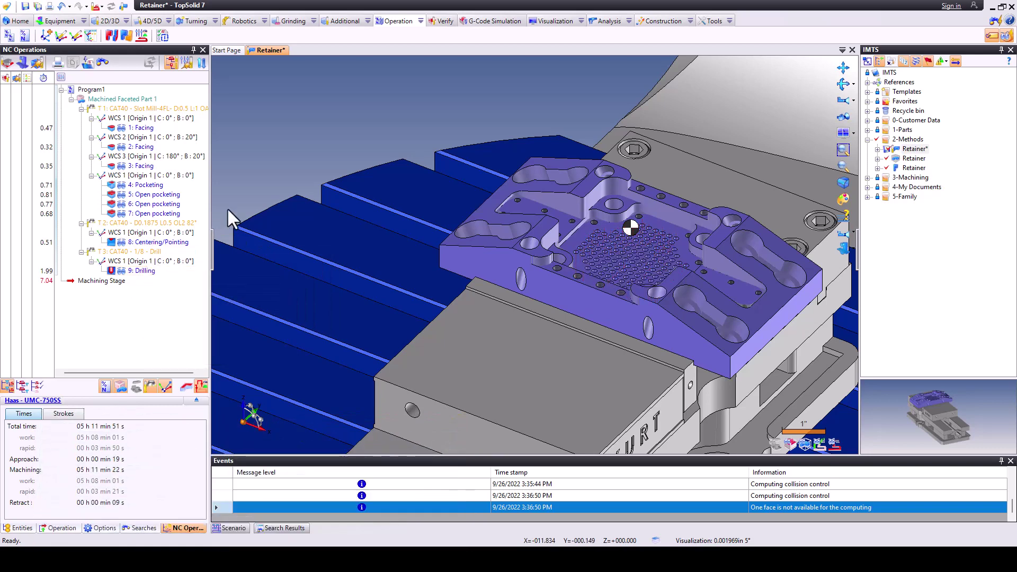
# Generate sorted drilling operations using the Centering, Drilling, Spotfacing process for the part's holes.
pyautogui.rightClick(306, 121)
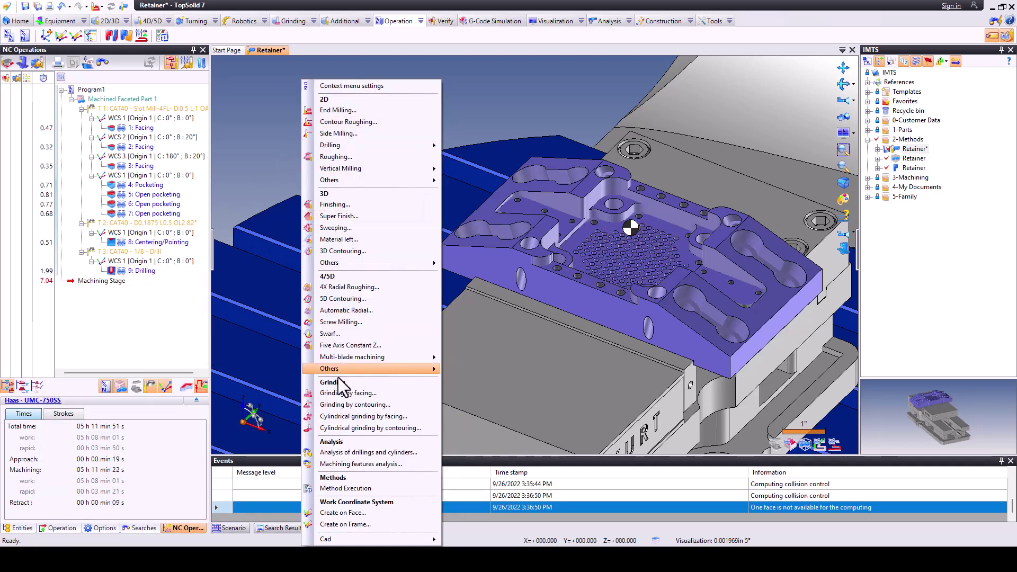
pyautogui.click(346, 452)
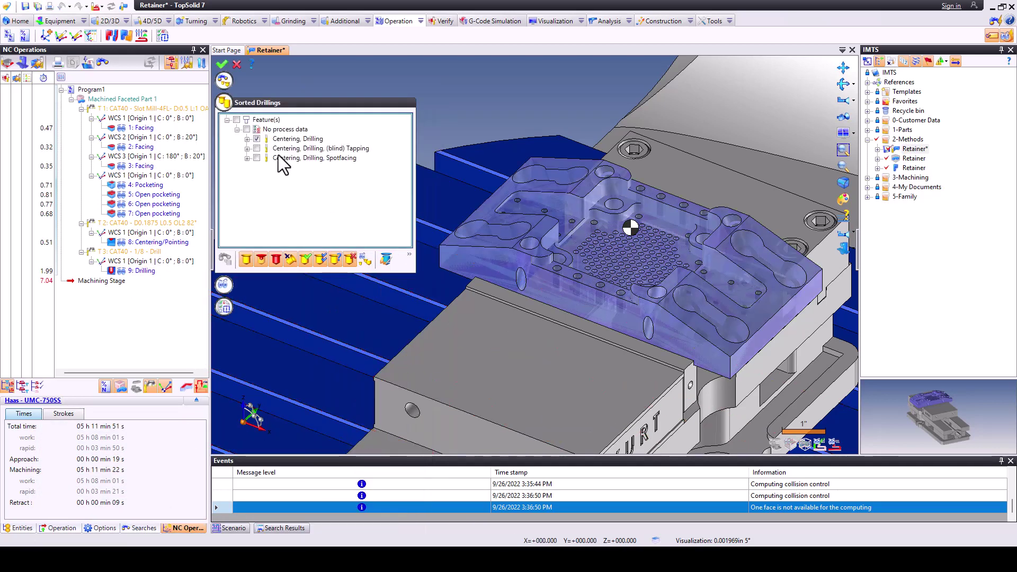
pyautogui.click(257, 140)
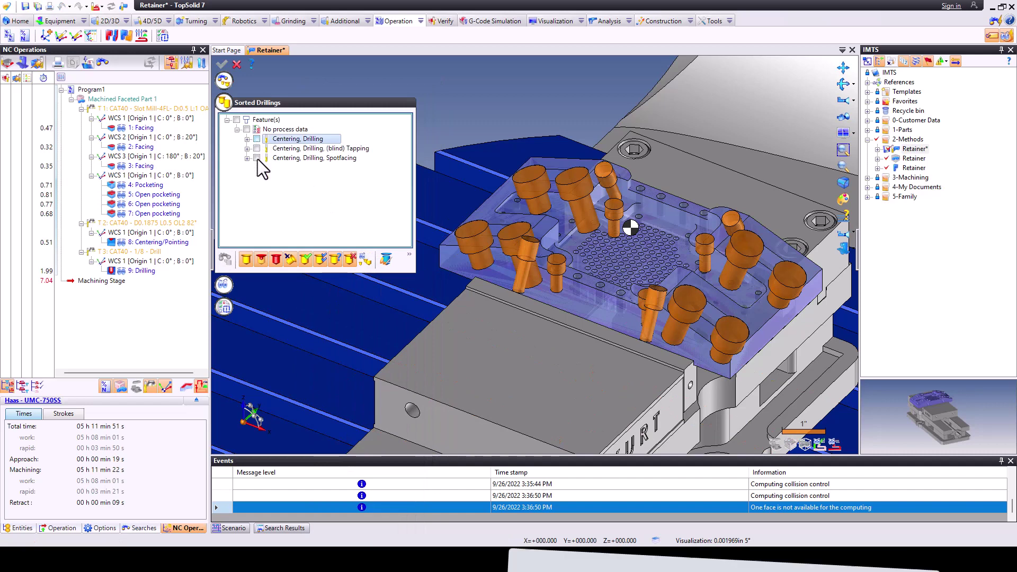
pyautogui.click(258, 159)
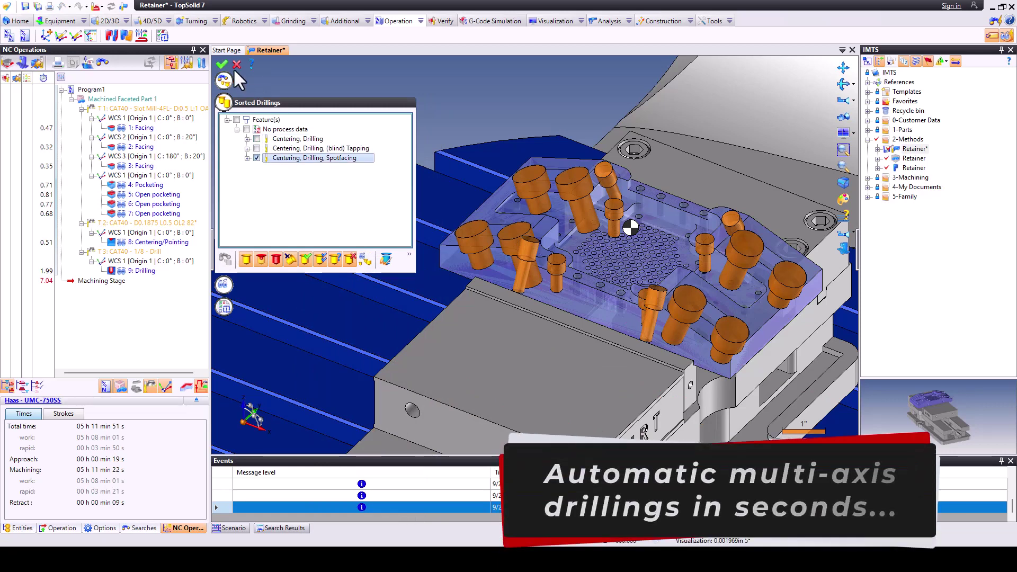
pyautogui.click(222, 66)
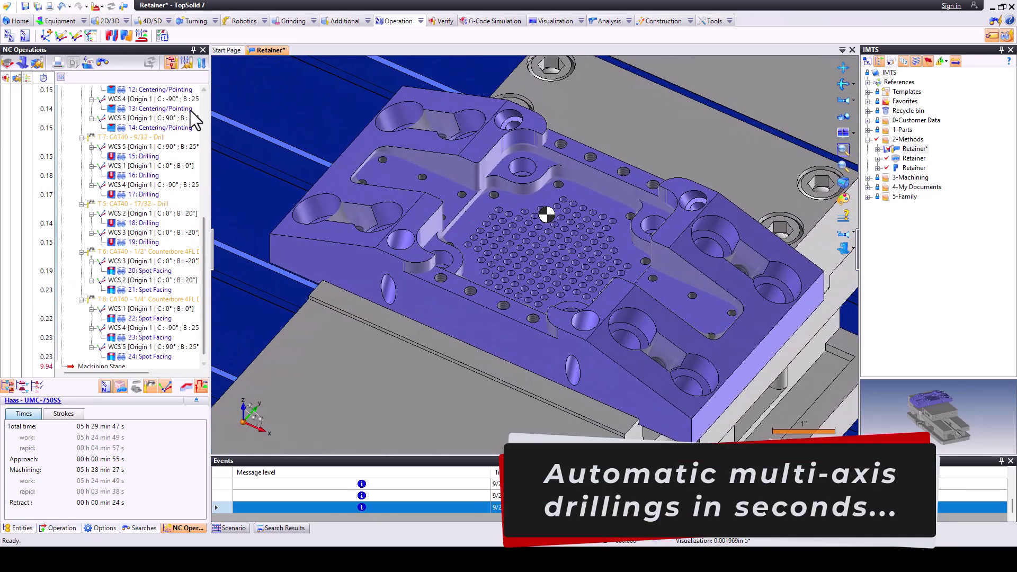
# Preview the Centering/Pointing toolpaths of operations 10, 12, 13 and 14.
pyautogui.scroll(5, 180, 140)
pyautogui.scroll(4, 180, 140)
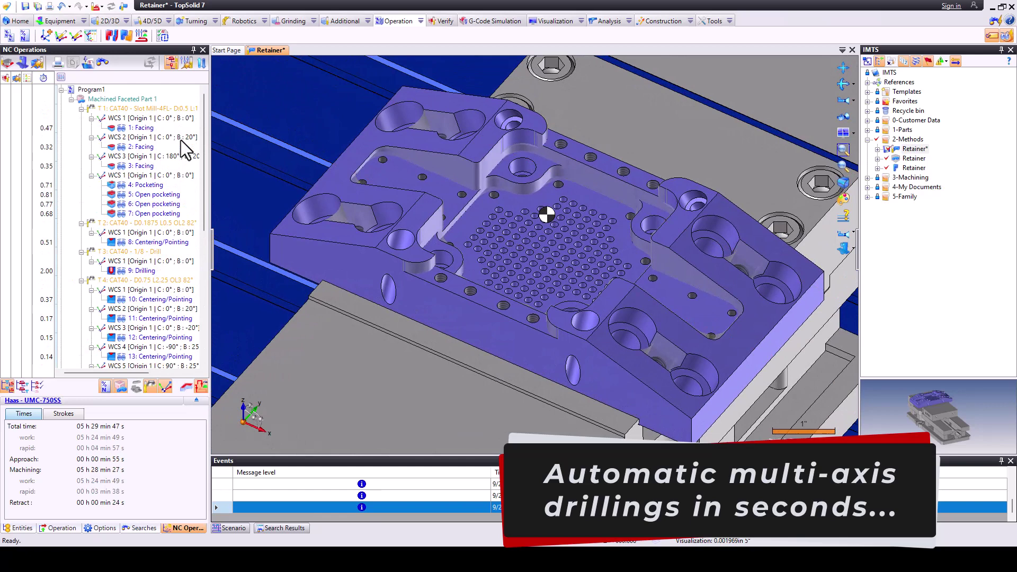
pyautogui.click(158, 300)
pyautogui.scroll(-4, 158, 303)
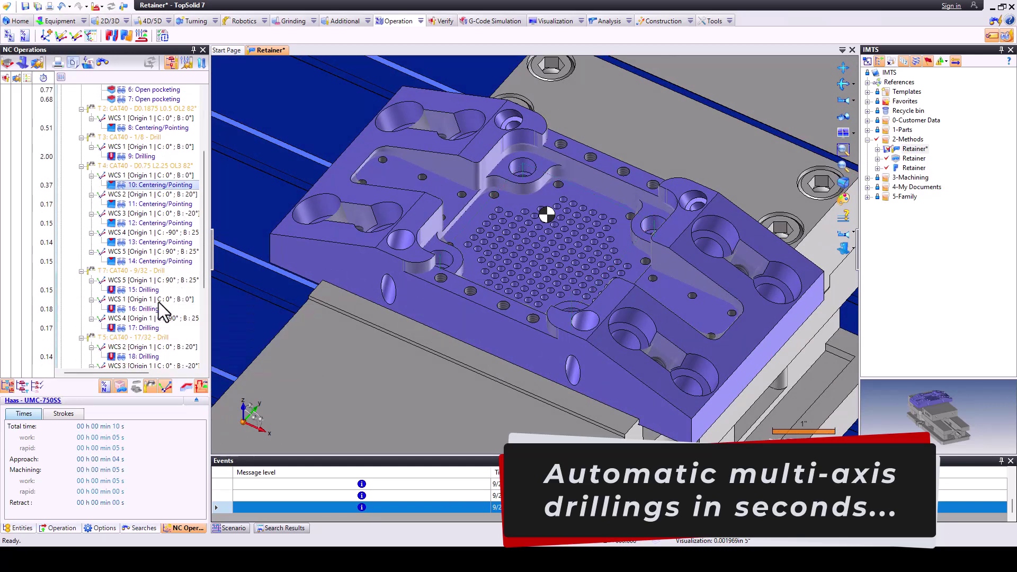
pyautogui.click(159, 223)
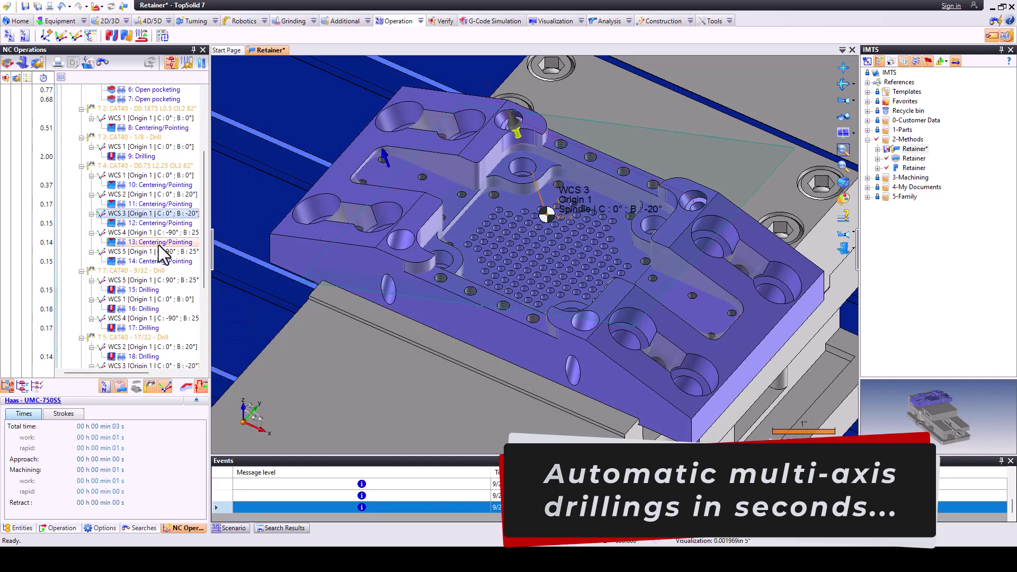
pyautogui.click(157, 243)
pyautogui.click(155, 263)
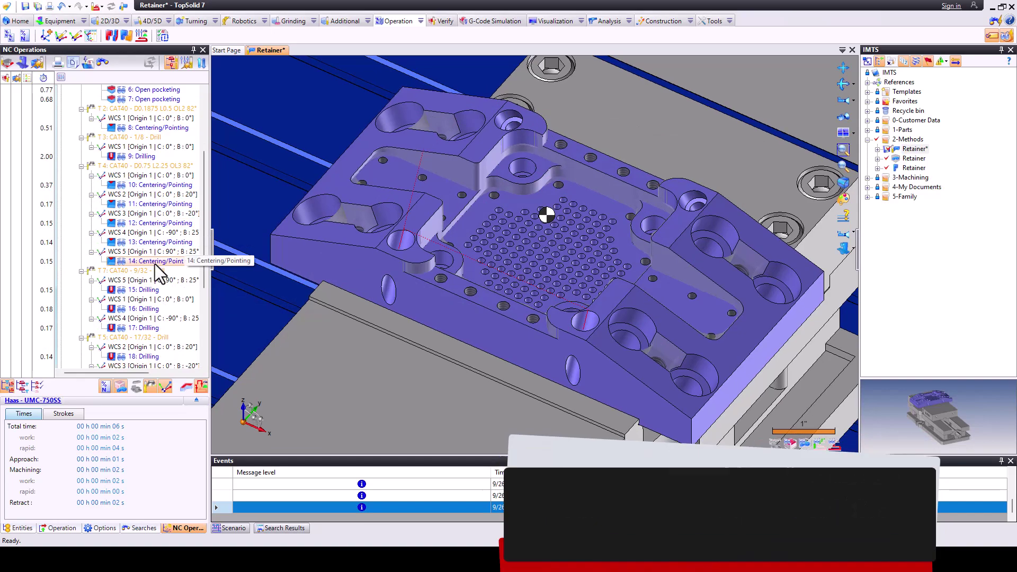
# Create a Slot Milling operation on the right slot face, adding the second slot face under Geometry.
pyautogui.click(289, 110)
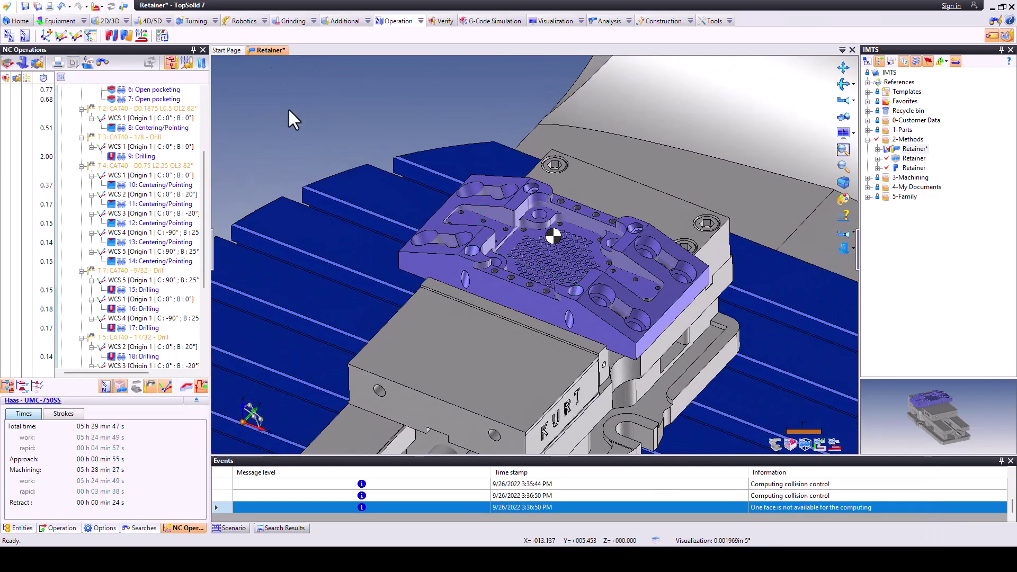
pyautogui.scroll(5, 620, 317)
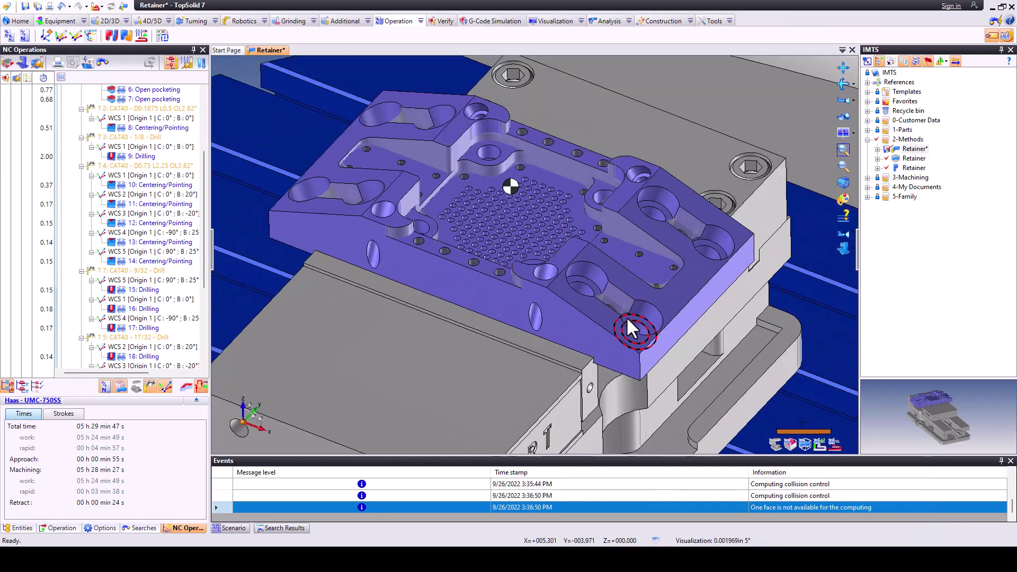
pyautogui.scroll(3, 624, 313)
pyautogui.rightClick(624, 305)
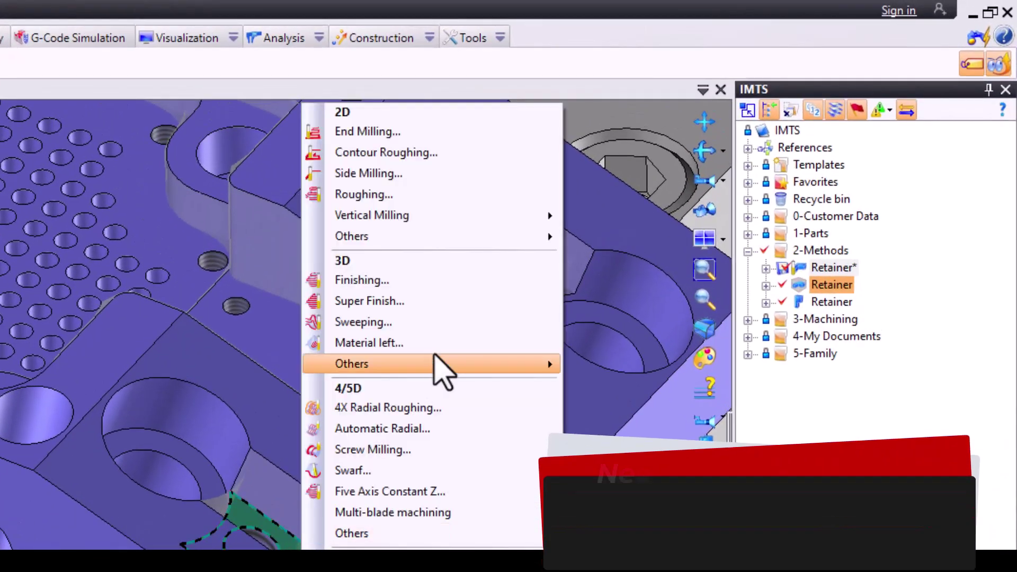
pyautogui.moveTo(351, 237)
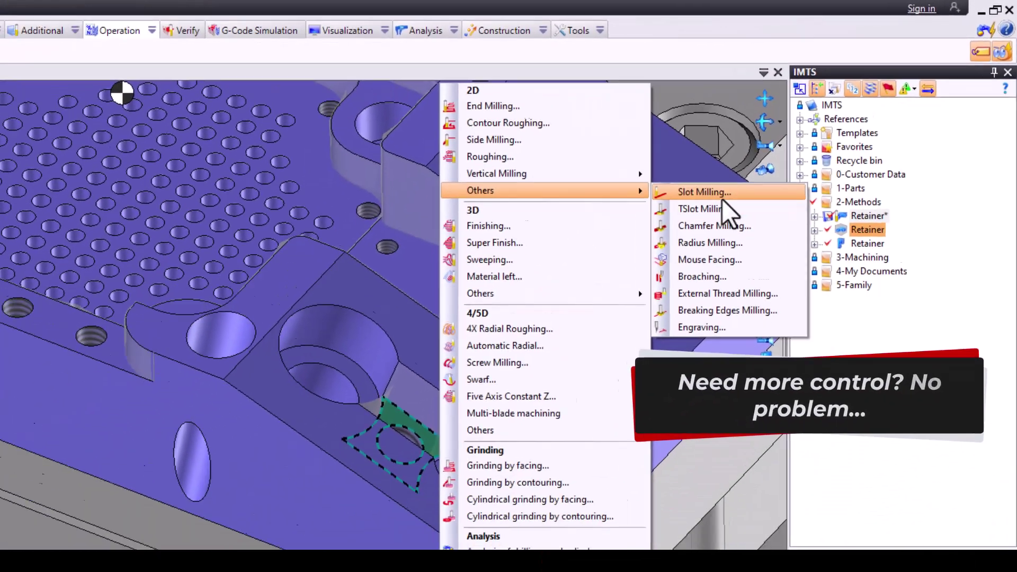
pyautogui.click(722, 196)
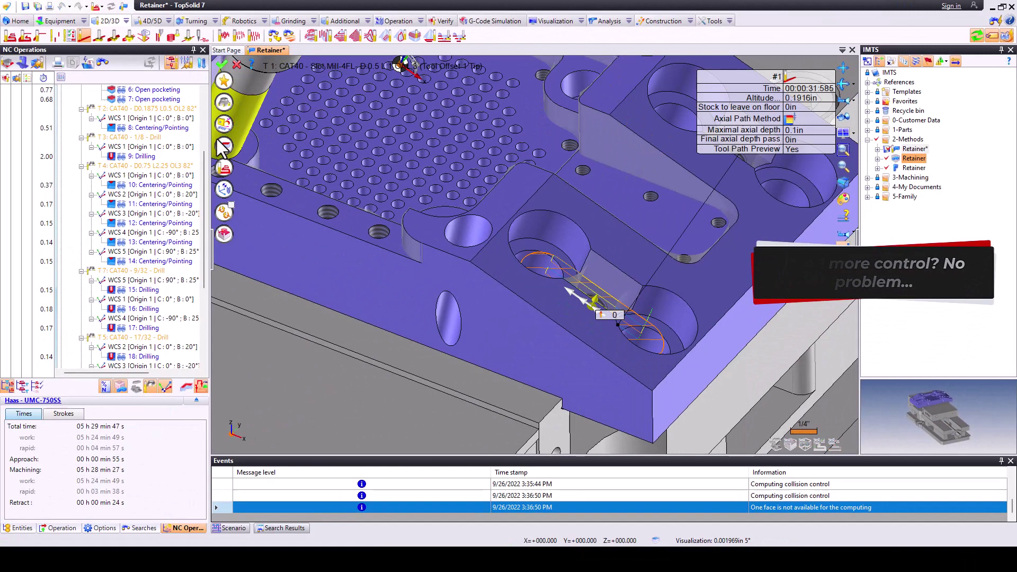
pyautogui.click(223, 146)
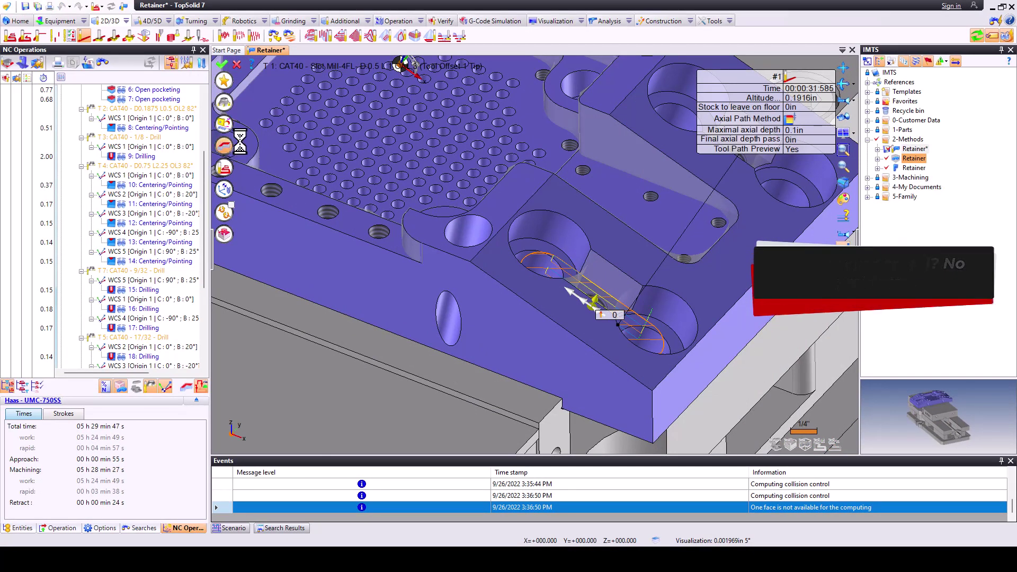
pyautogui.click(759, 164)
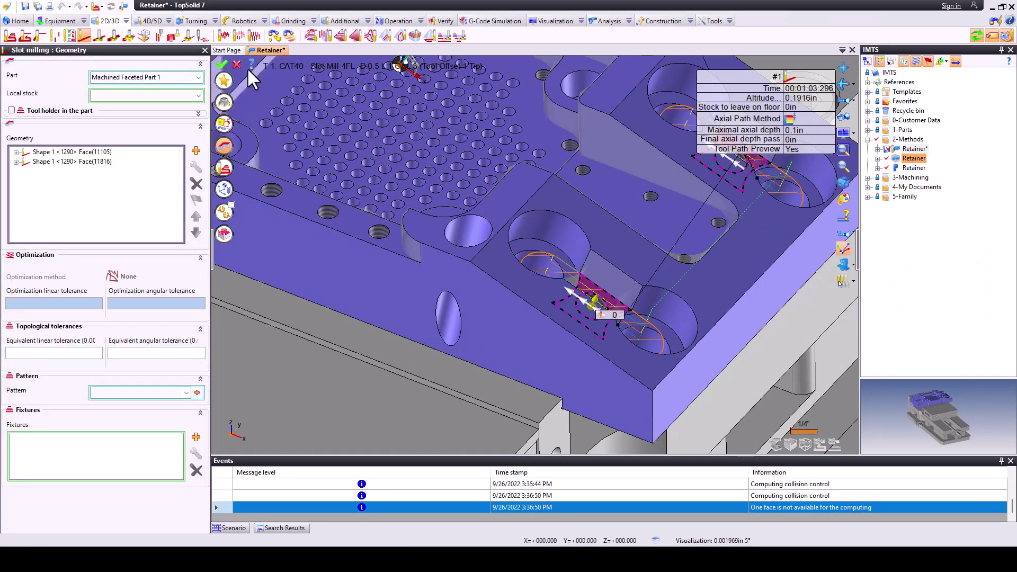
pyautogui.click(222, 63)
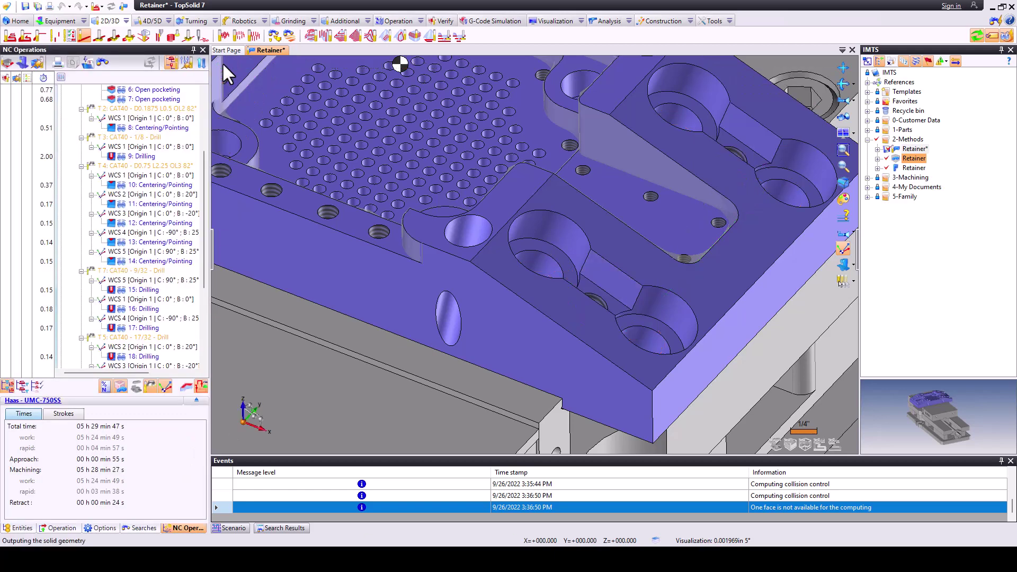
# Copy slot operation 25 onto a left slot as operation 26, adding the second left slot face.
pyautogui.scroll(-5, 662, 359)
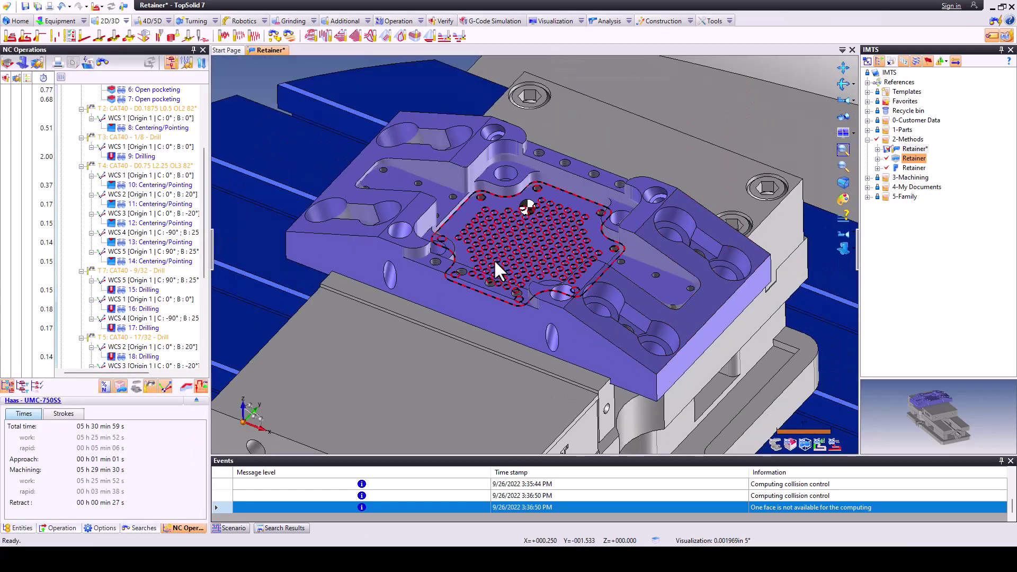
pyautogui.moveTo(494, 262); pyautogui.dragTo(494, 272, button='middle')
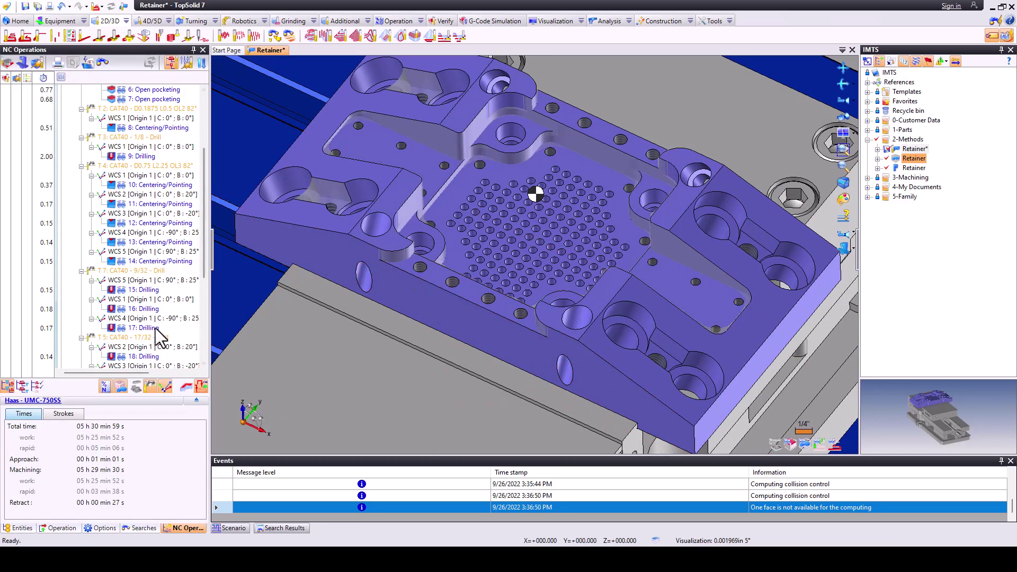
pyautogui.scroll(-6, 155, 328)
pyautogui.click(147, 347)
pyautogui.moveTo(259, 356)
pyautogui.mouseDown()
pyautogui.moveTo(402, 204)
pyautogui.moveTo(341, 208)
pyautogui.mouseUp()
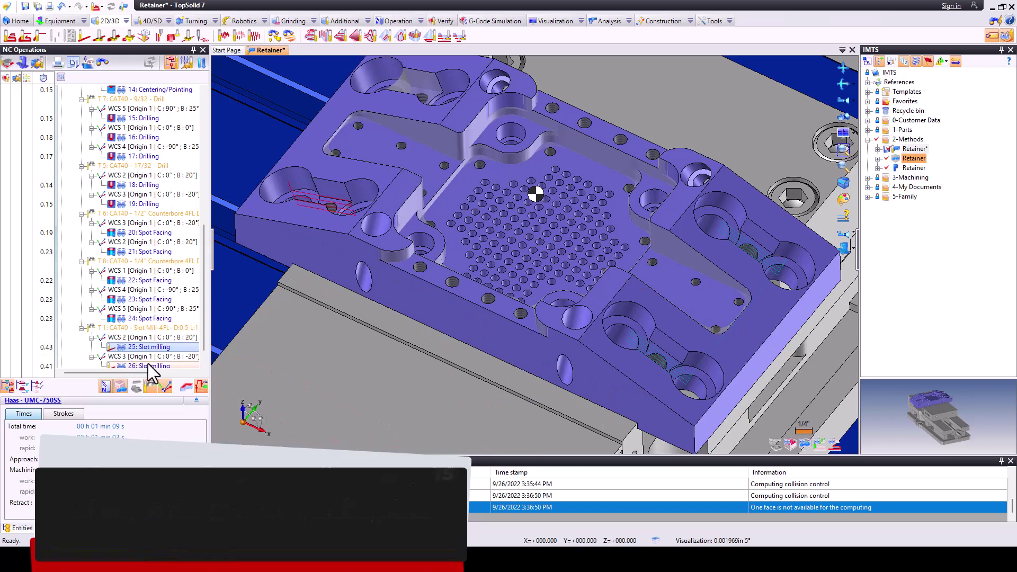
pyautogui.doubleClick(150, 366)
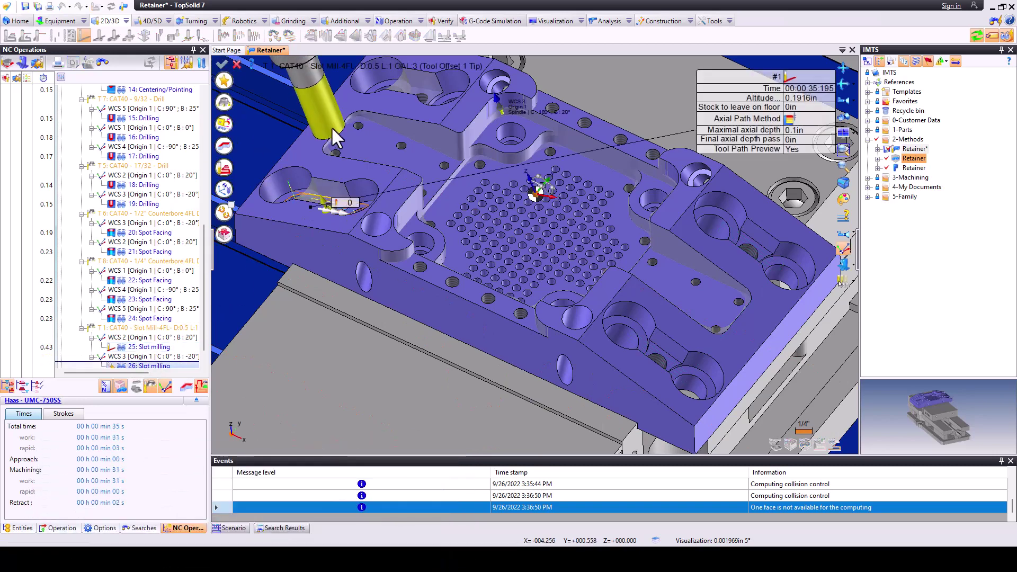
pyautogui.click(228, 148)
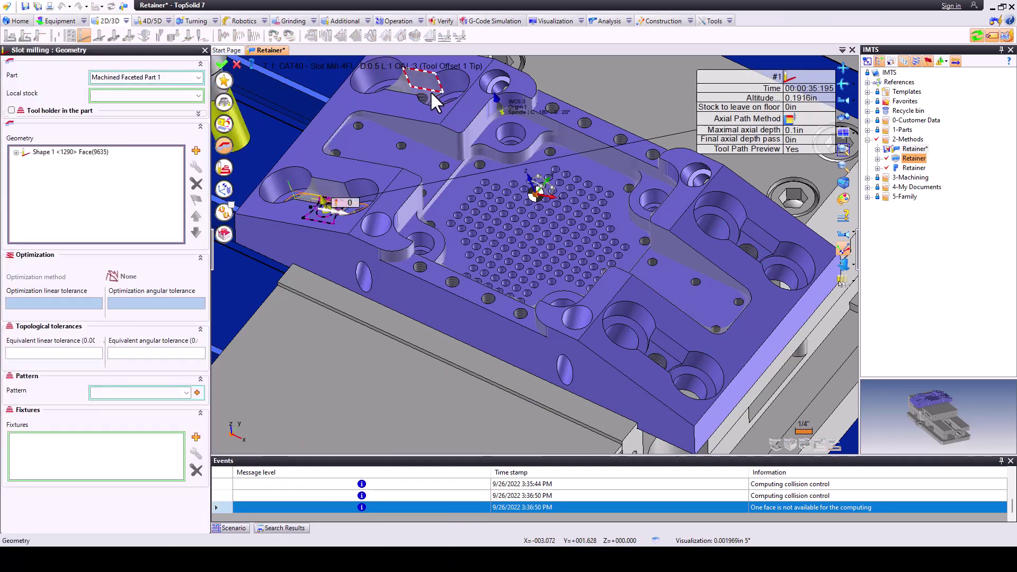
pyautogui.click(431, 91)
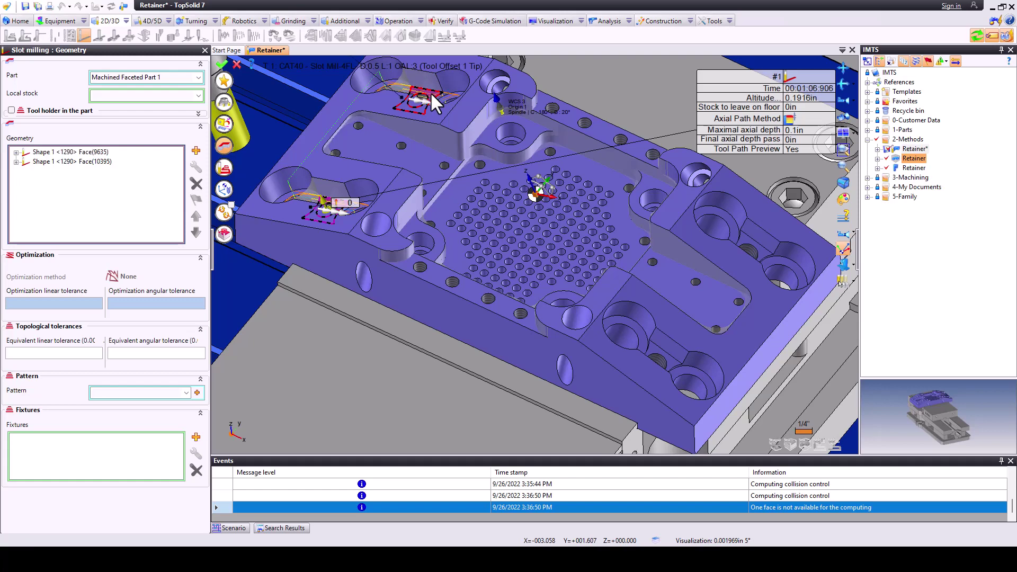
pyautogui.click(221, 65)
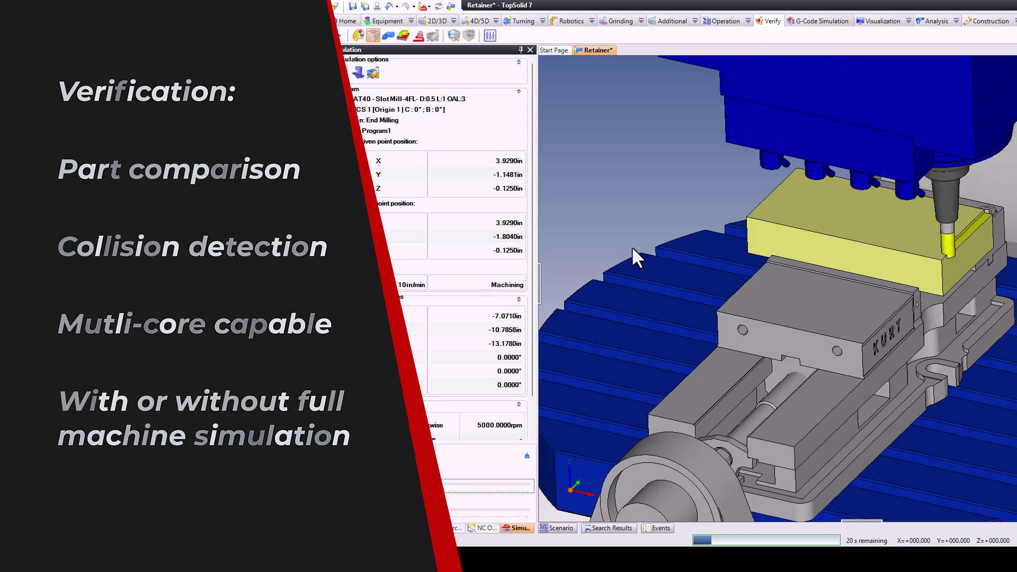
# Orbit the view while the Haas 5-axis machine simulation cuts the stock.
pyautogui.moveTo(842, 338); pyautogui.dragTo(846, 324, button='middle')
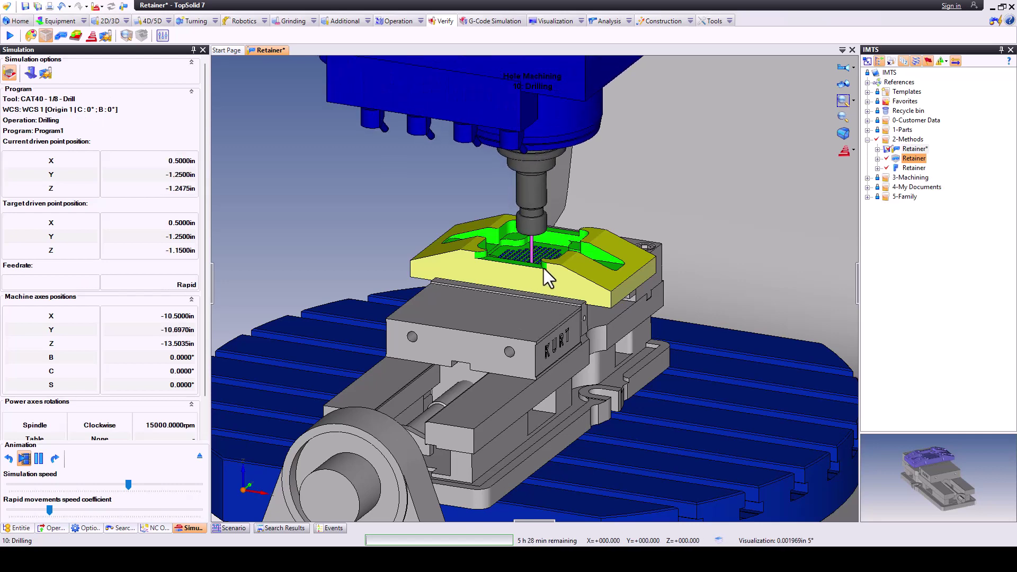
# Post the program with the Fanuc Haas UMC750 post and save Retainer.nc in D:\Posted Code.
pyautogui.moveTo(544, 268); pyautogui.dragTo(540, 281, button='middle')
pyautogui.scroll(1, 533, 223)
pyautogui.scroll(4, 533, 223)
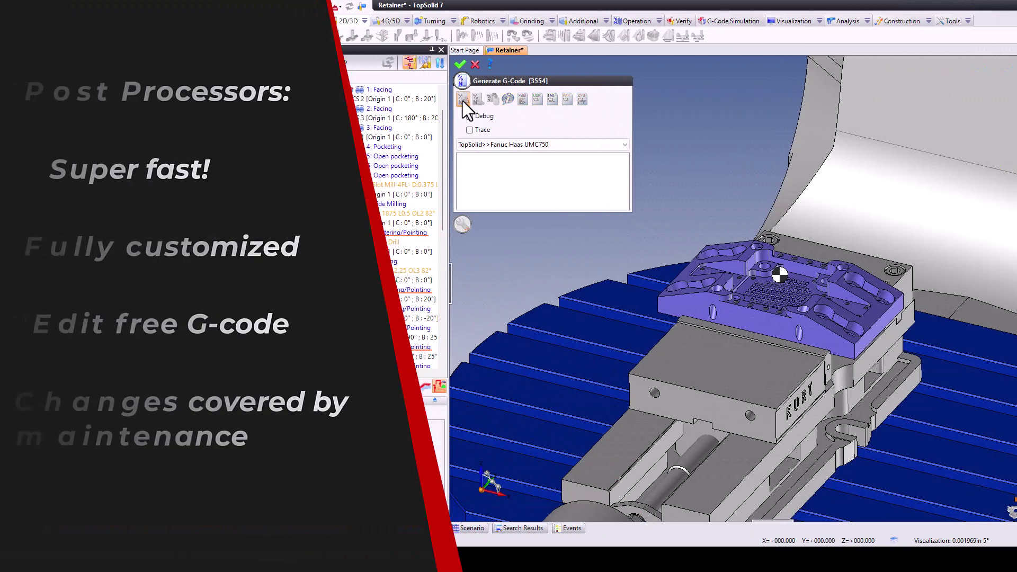
pyautogui.click(463, 100)
pyautogui.click(800, 427)
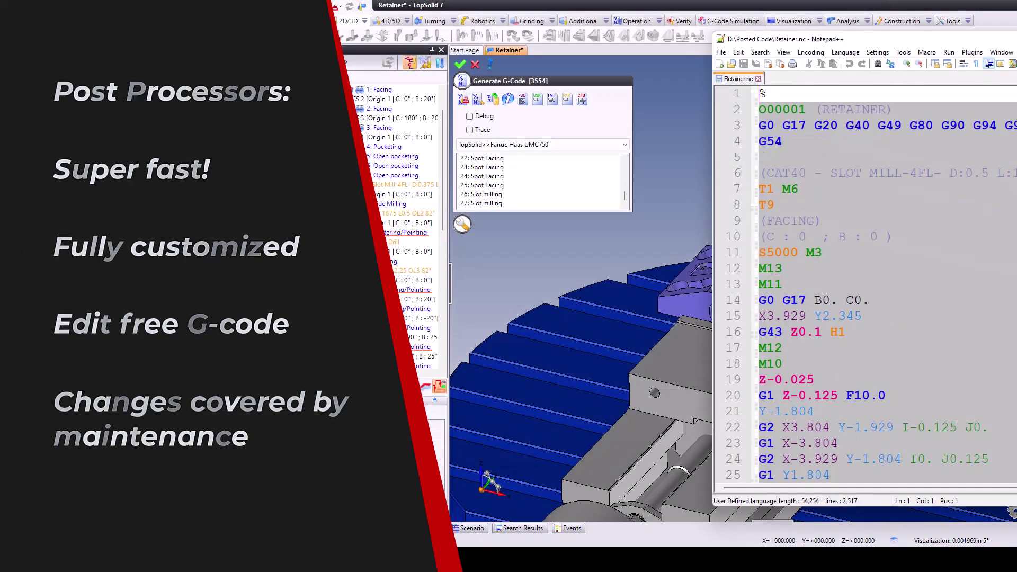
pyautogui.scroll(-7, 925, 208)
pyautogui.scroll(-4, 869, 286)
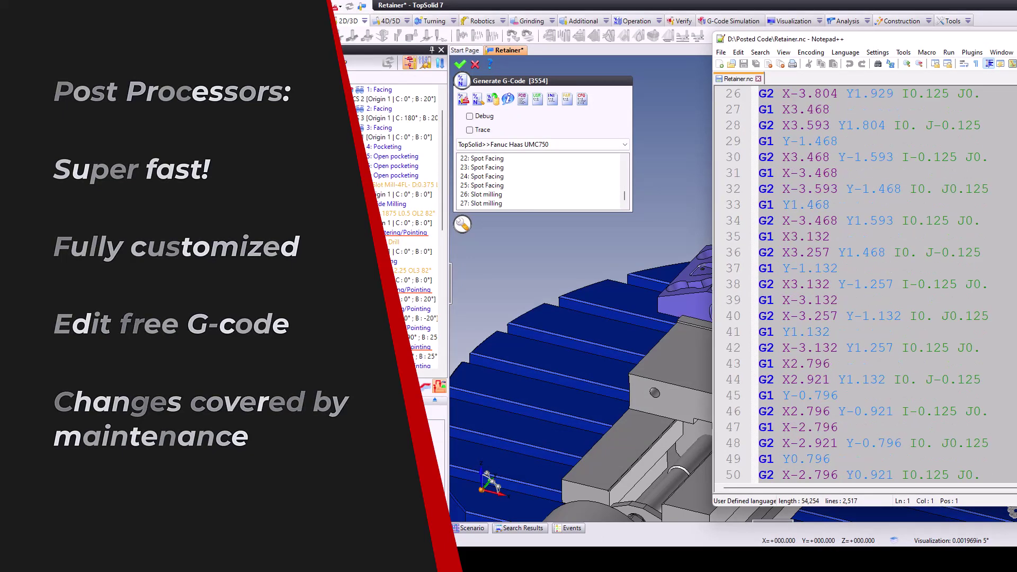
pyautogui.scroll(-4, 869, 286)
pyautogui.scroll(-3, 869, 286)
pyautogui.scroll(-3, 869, 286)
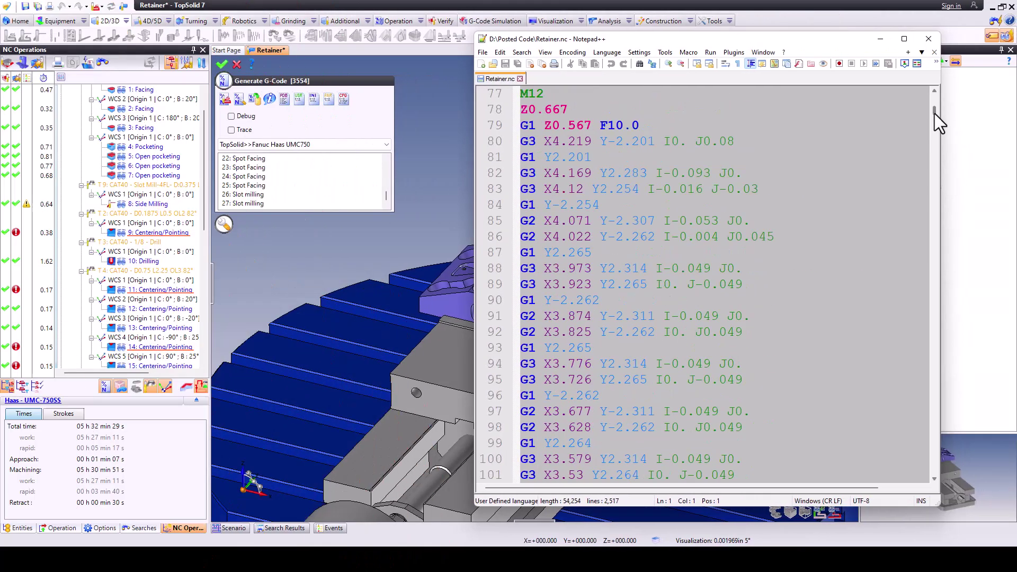
pyautogui.moveTo(935, 113); pyautogui.dragTo(939, 145)
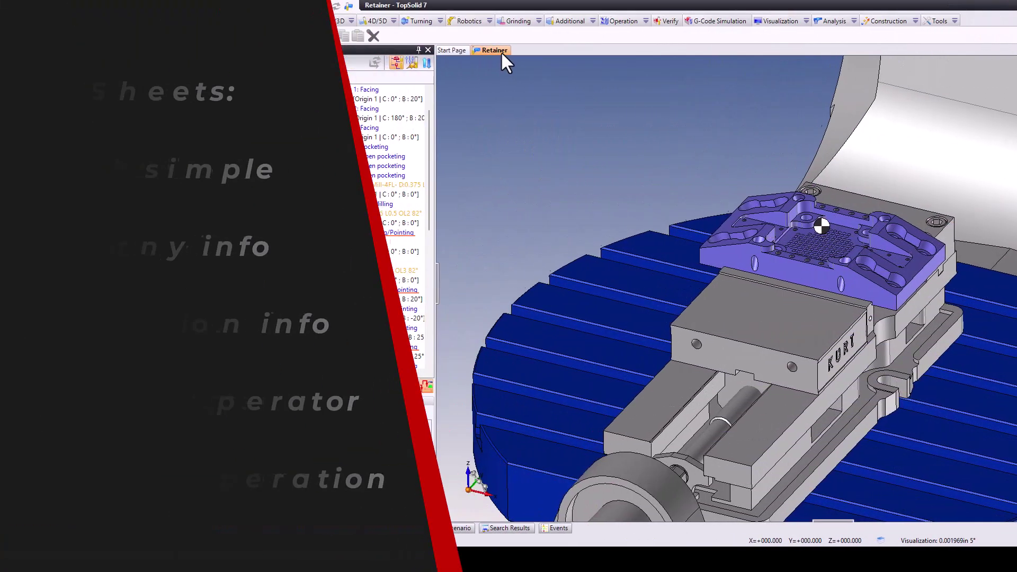
# Create a drafting document for the Retainer from the Setup Sheet template.
pyautogui.rightClick(517, 54)
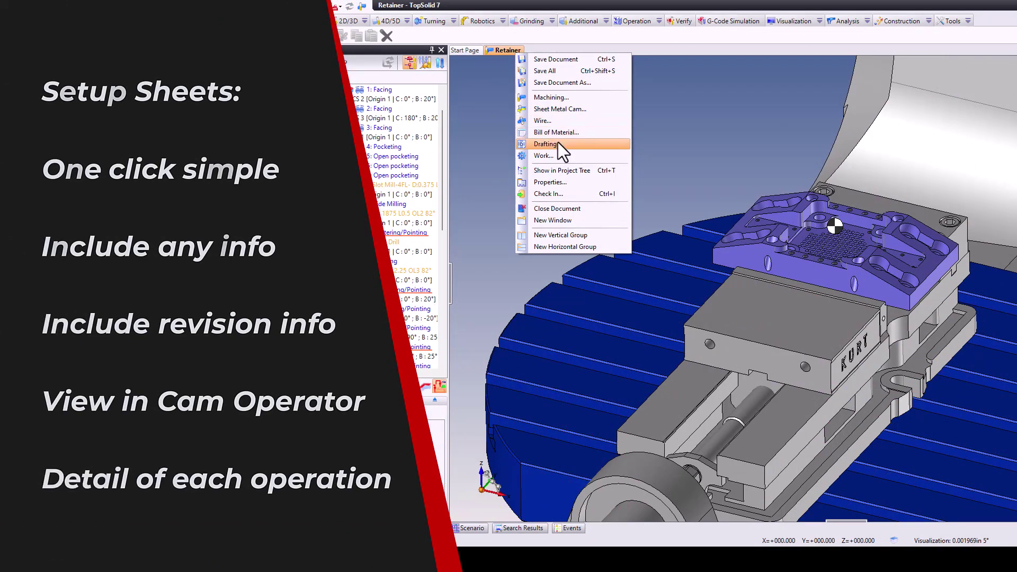
pyautogui.click(556, 143)
pyautogui.click(609, 239)
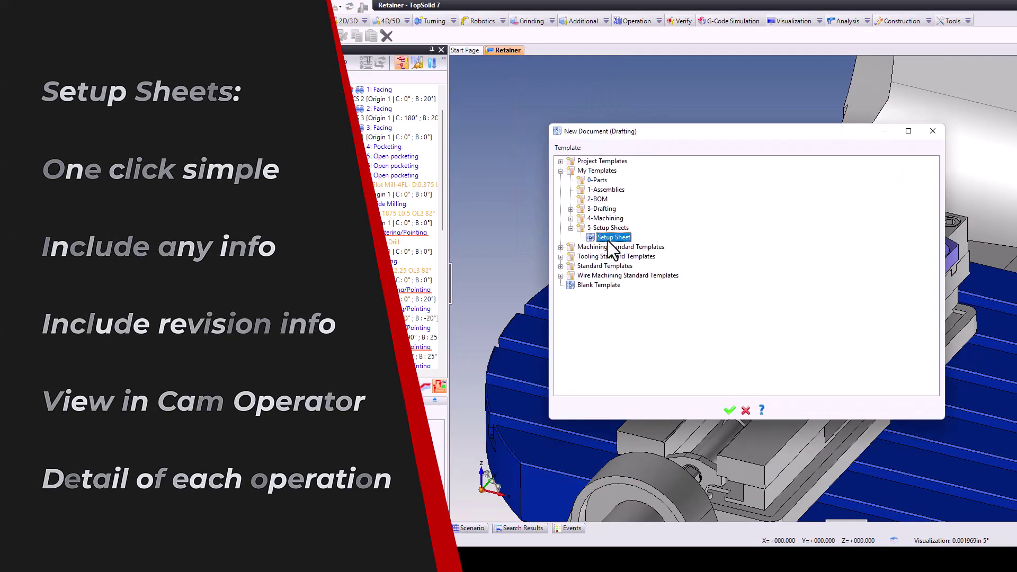
pyautogui.click(733, 407)
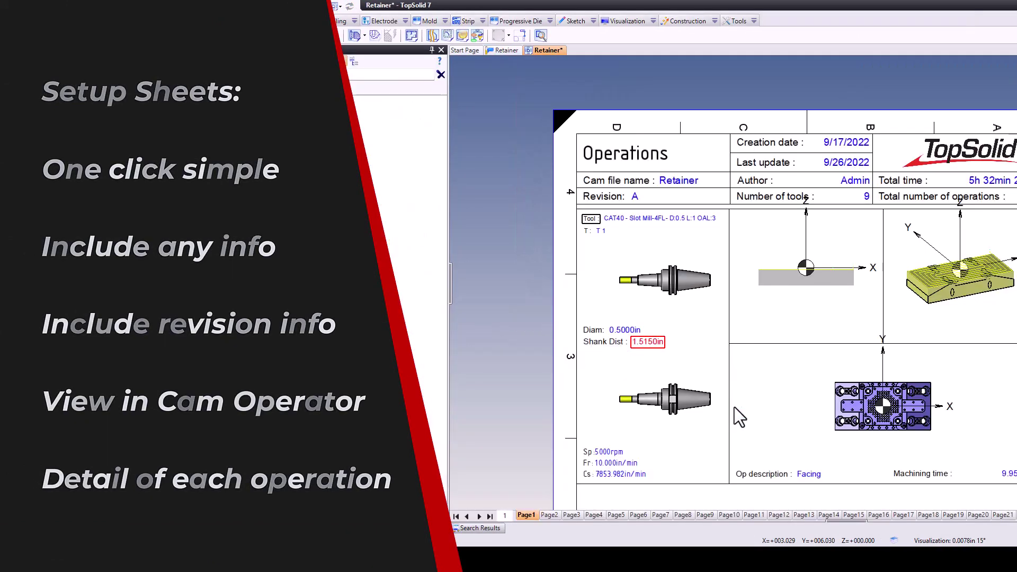
pyautogui.scroll(2, 806, 354)
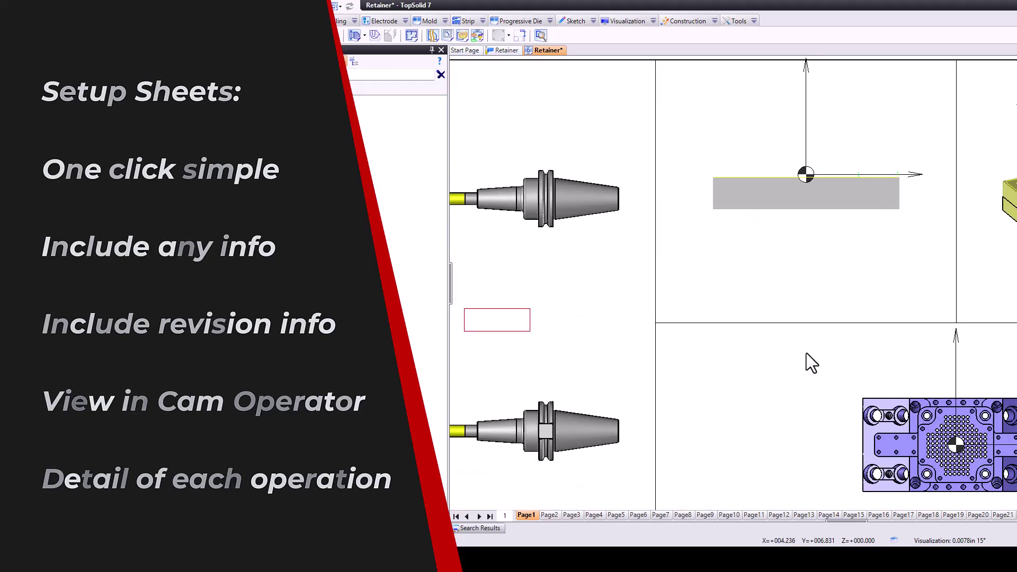
pyautogui.scroll(2, 806, 353)
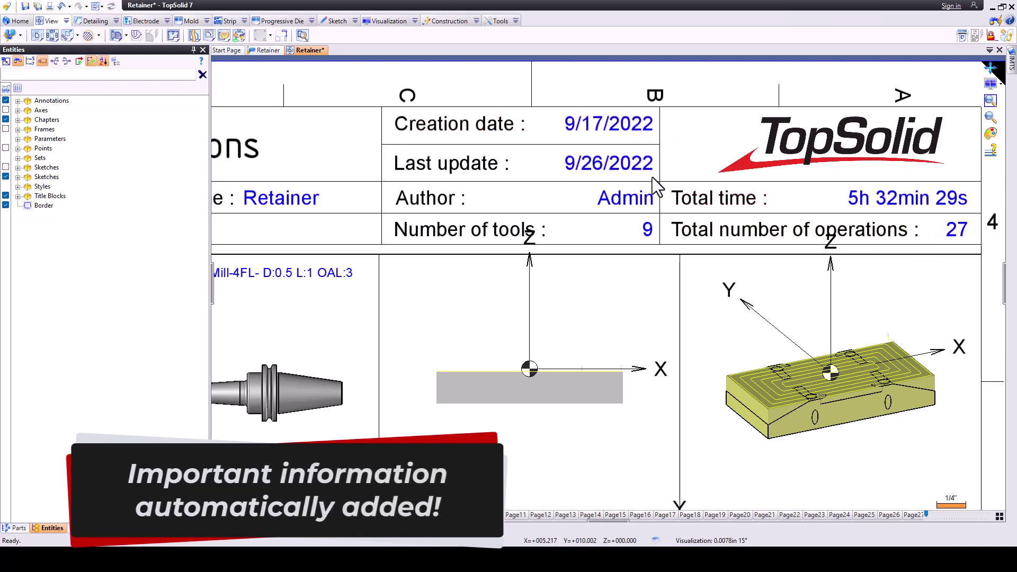
# Page through the setup sheet from page 2 and Pocketing to Page8's Side Milling operation.
pyautogui.scroll(-3, 665, 222)
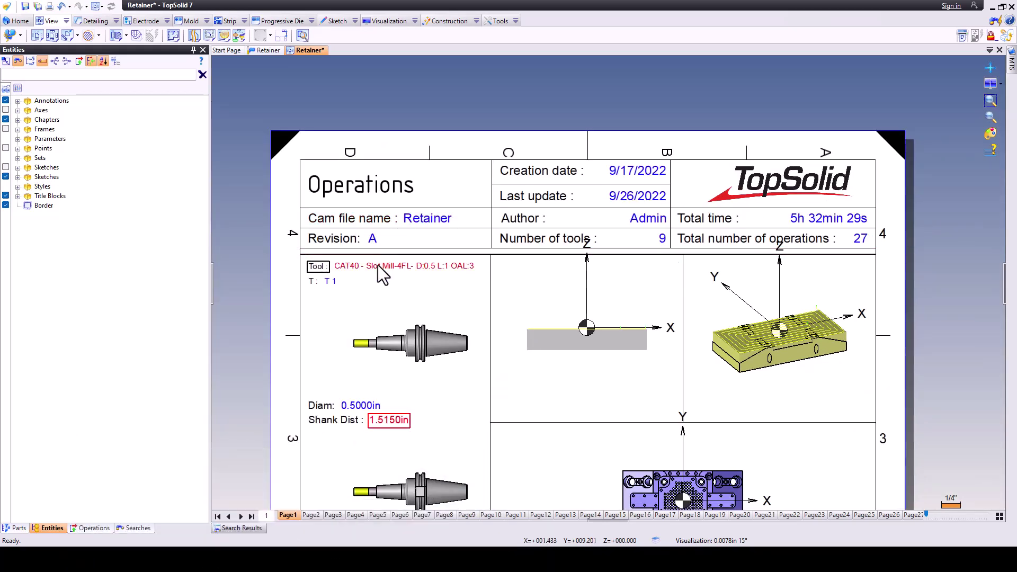
pyautogui.moveTo(459, 297); pyautogui.dragTo(382, 184, button='middle')
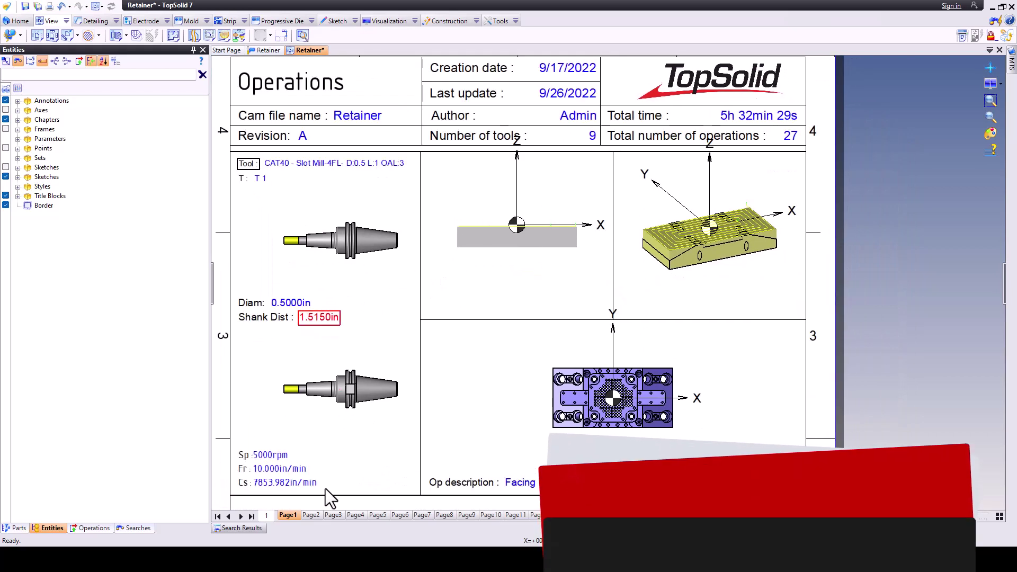
pyautogui.click(313, 515)
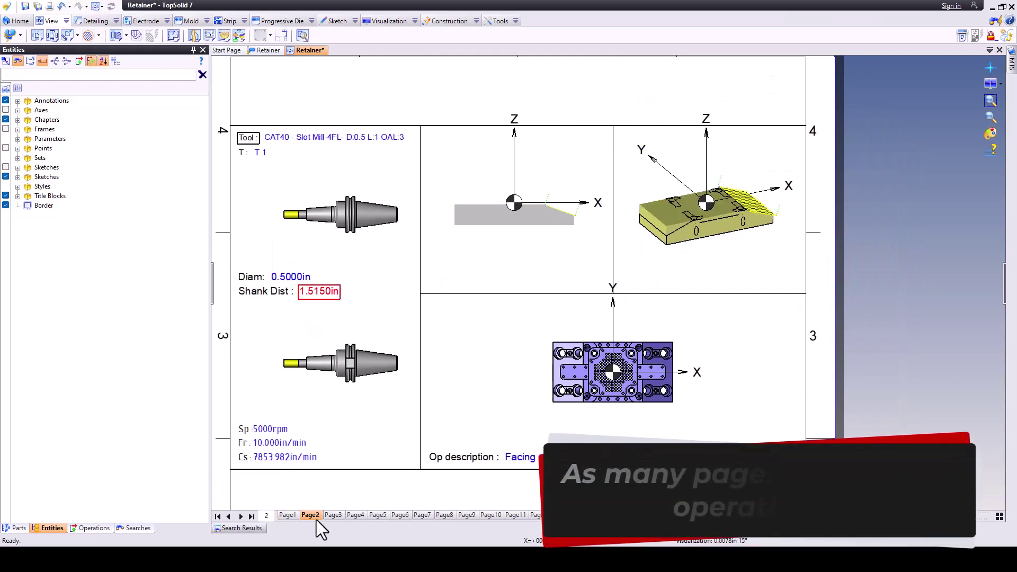
pyautogui.click(363, 514)
pyautogui.click(378, 514)
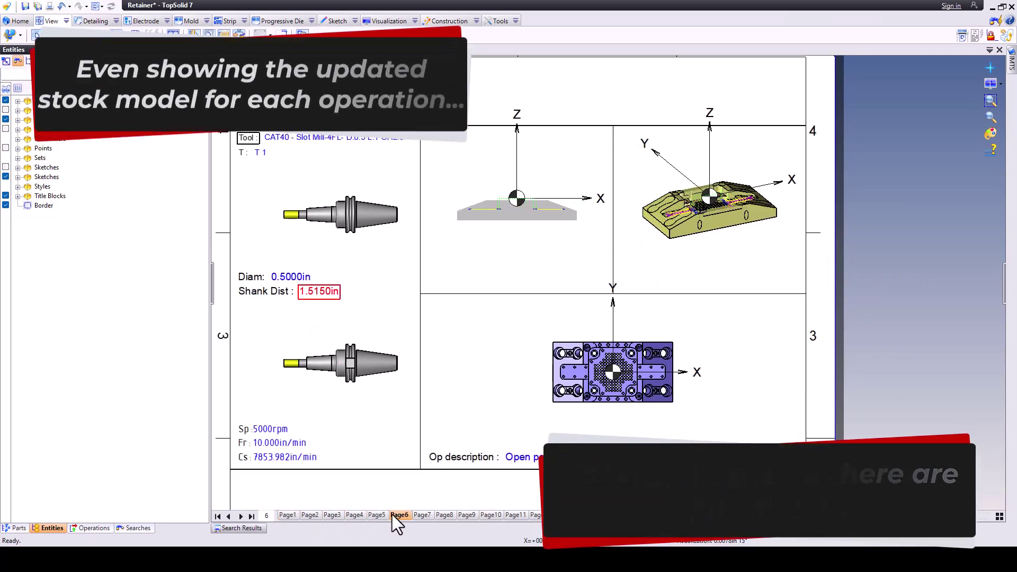
pyautogui.click(412, 515)
pyautogui.click(435, 515)
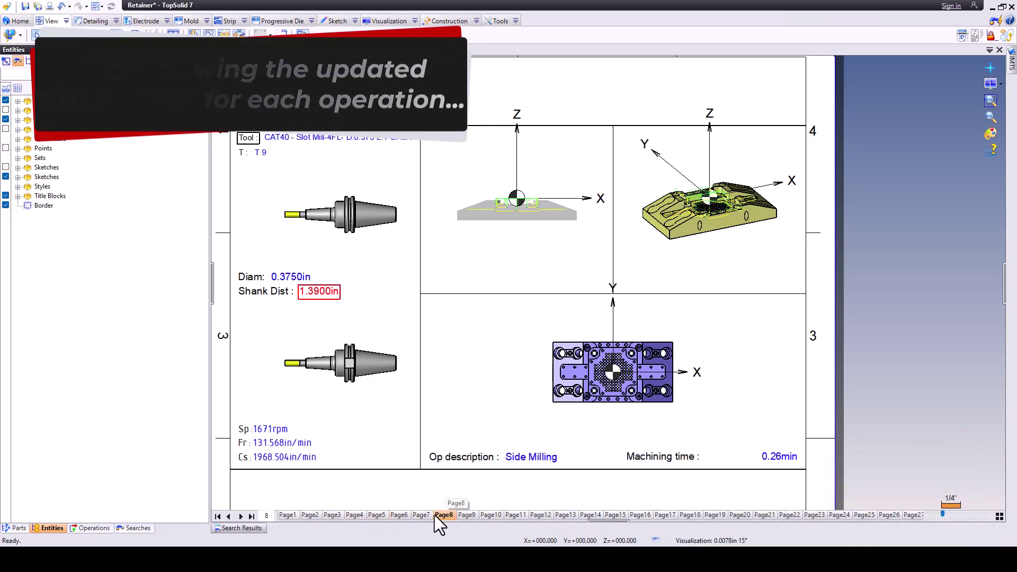
pyautogui.scroll(4, 631, 367)
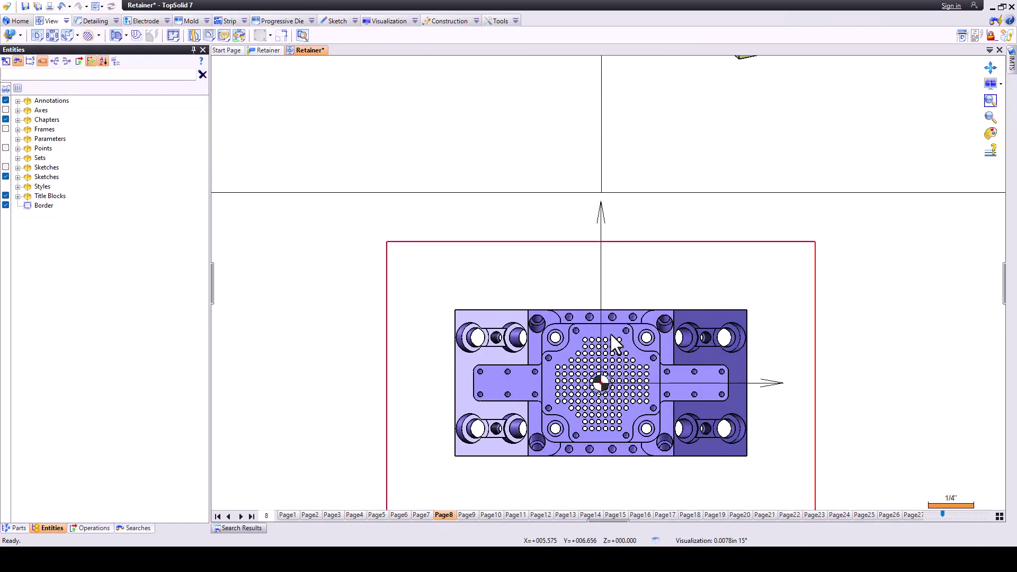
# Add a 1.7500 dimension between two hole edges above the part.
pyautogui.click(97, 21)
pyautogui.click(93, 36)
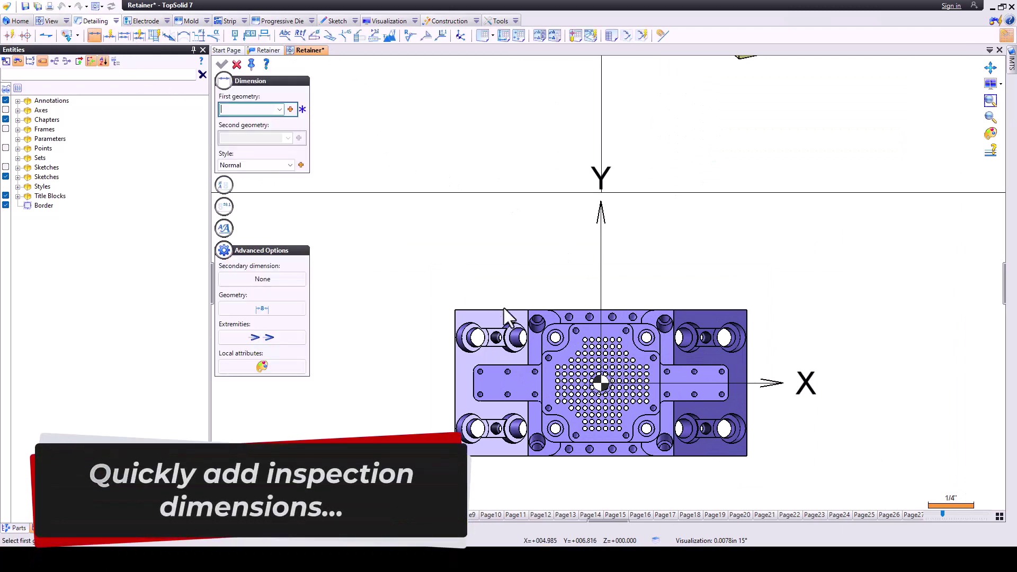
pyautogui.scroll(1, 588, 347)
pyautogui.scroll(3, 589, 342)
pyautogui.click(542, 313)
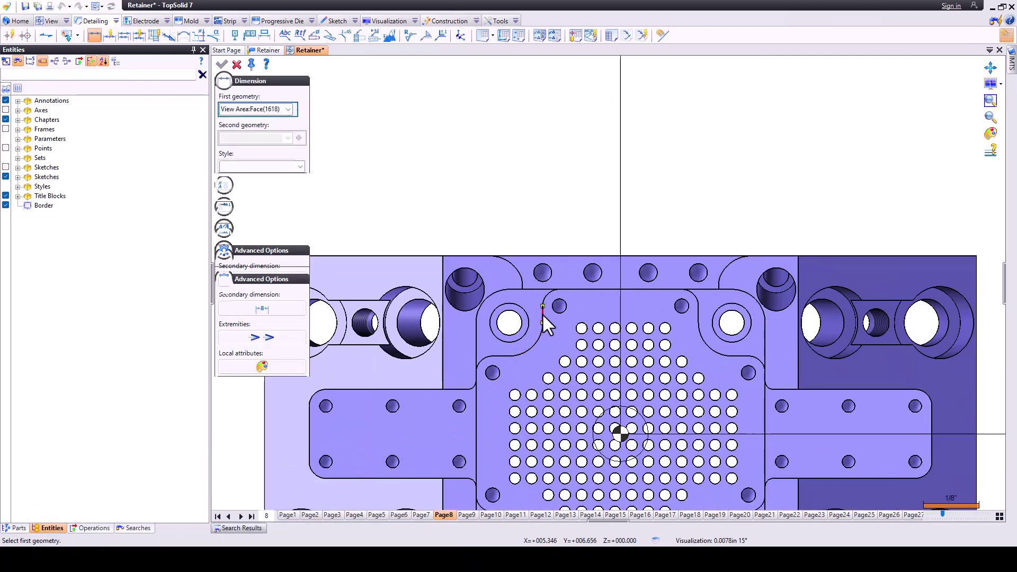
pyautogui.click(700, 317)
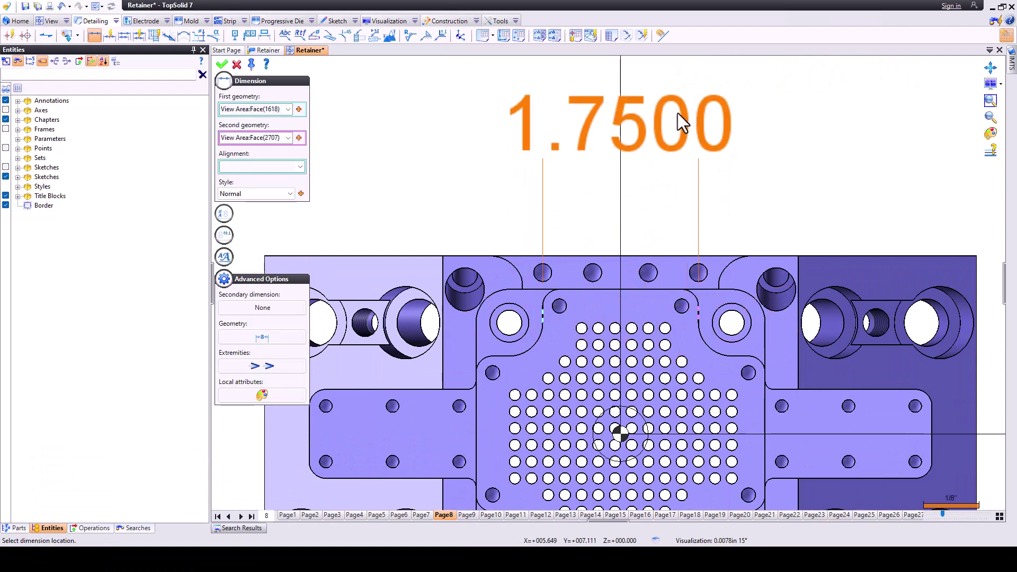
pyautogui.click(679, 116)
pyautogui.moveTo(681, 154)
pyautogui.mouseDown()
pyautogui.moveTo(904, 155)
pyautogui.moveTo(803, 175)
pyautogui.mouseUp()
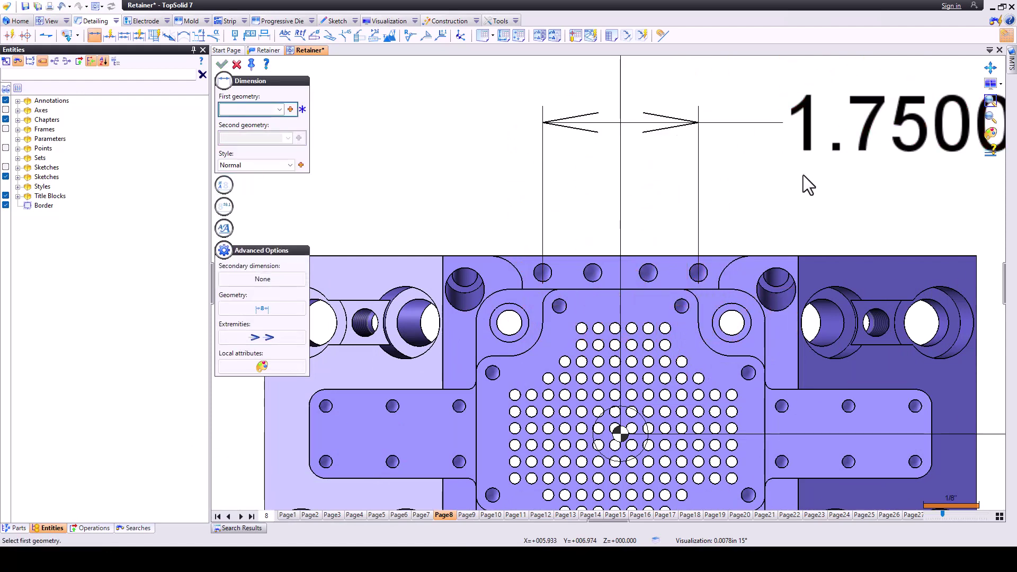
# Add a 1.0000 width dimension on the left tab, placed below the part.
pyautogui.scroll(-2, 626, 419)
pyautogui.scroll(-1, 625, 418)
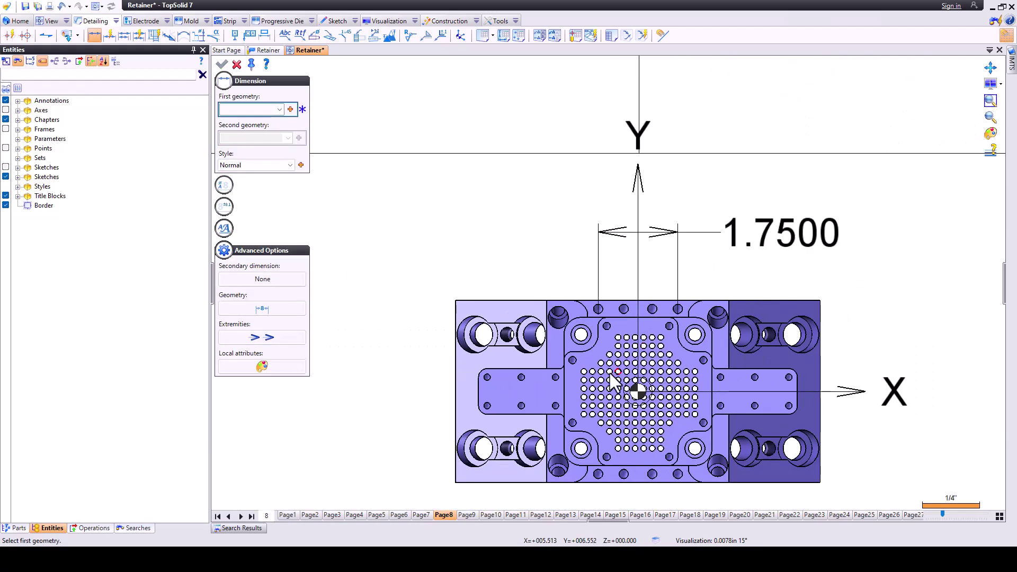
pyautogui.click(553, 288)
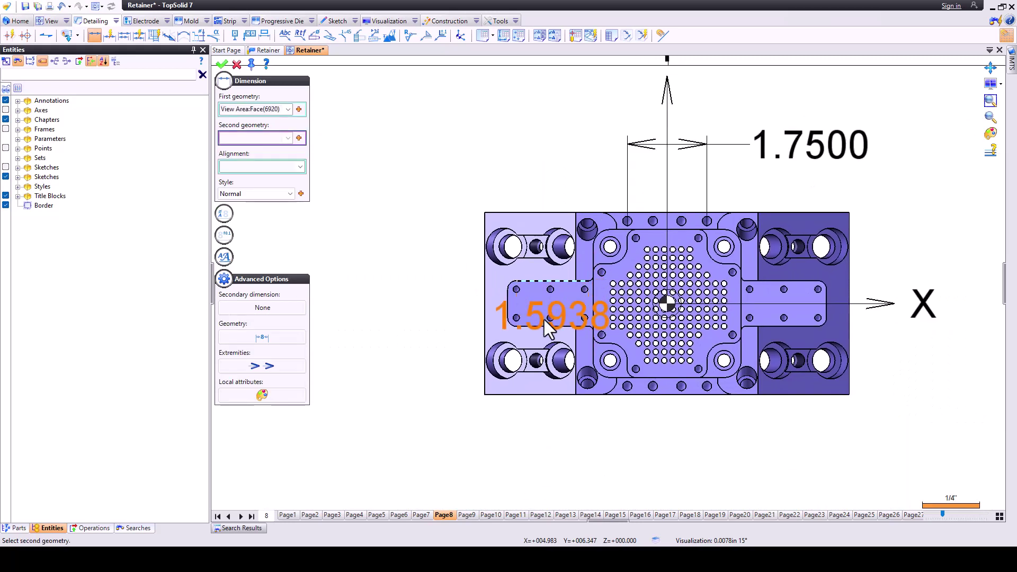
pyautogui.click(434, 313)
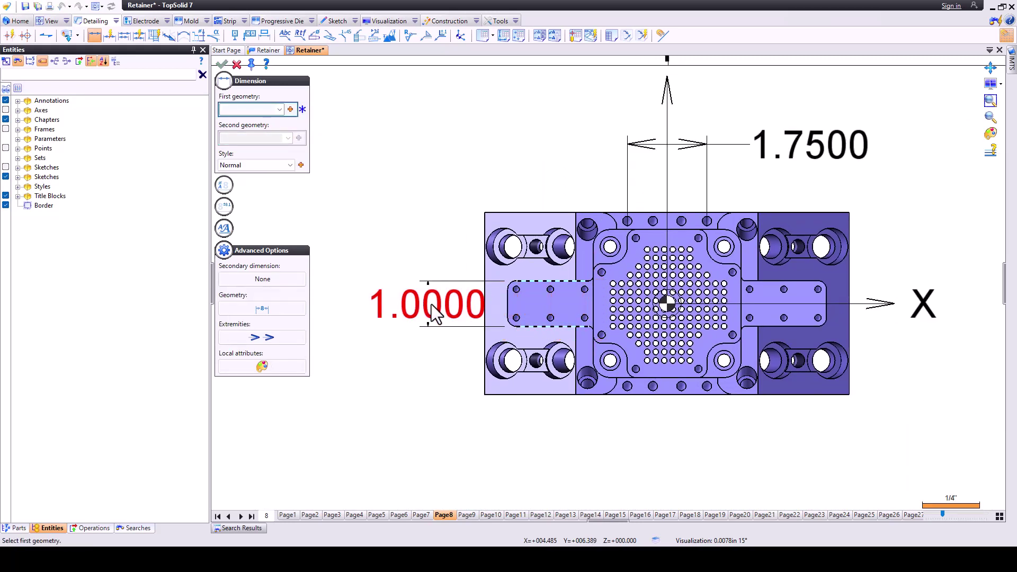
pyautogui.moveTo(433, 318); pyautogui.dragTo(413, 434)
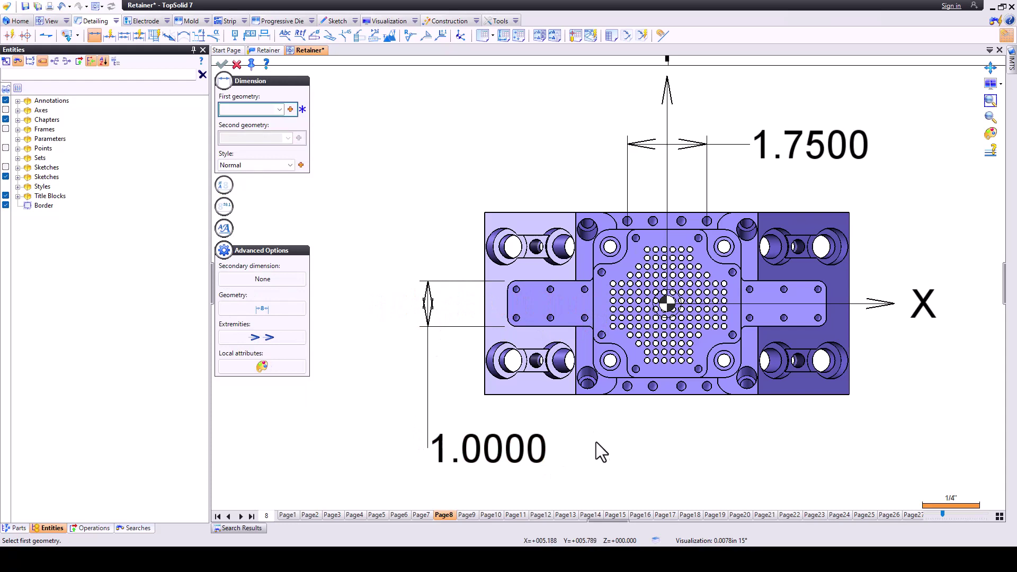
pyautogui.click(237, 64)
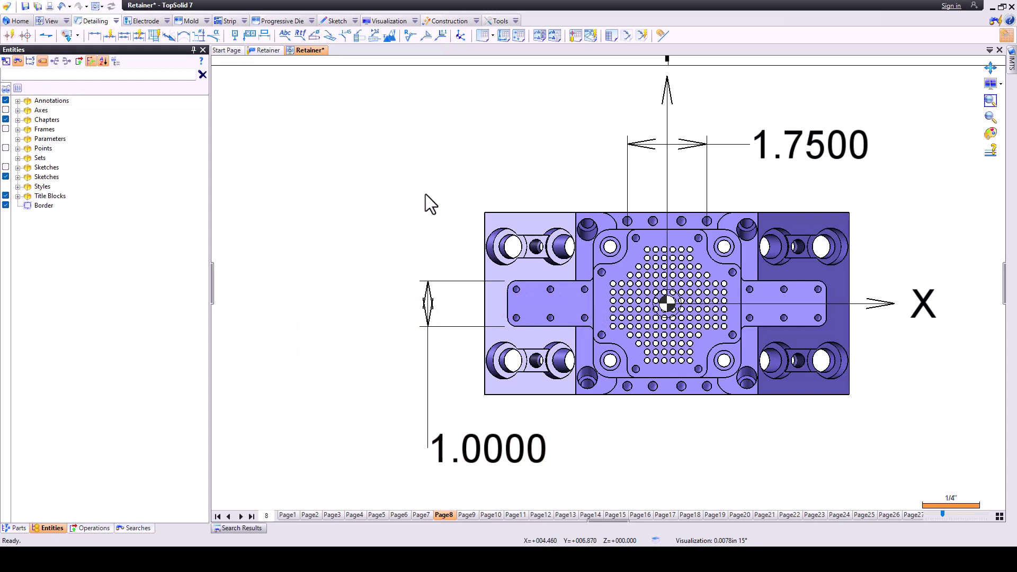
pyautogui.scroll(-5, 425, 195)
pyautogui.moveTo(425, 199)
pyautogui.mouseDown(button='middle')
pyautogui.moveTo(461, 211)
pyautogui.moveTo(622, 372)
pyautogui.mouseUp(button='middle')
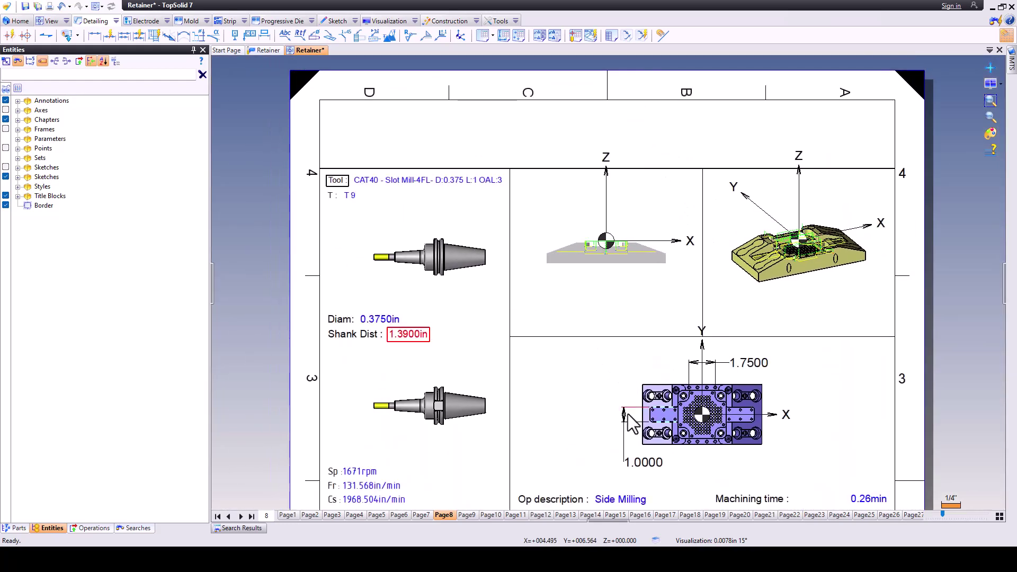
# Go to the Page10 drilling page, then view all pages as thumbnails, scrolling to pages 11–20.
pyautogui.click(469, 516)
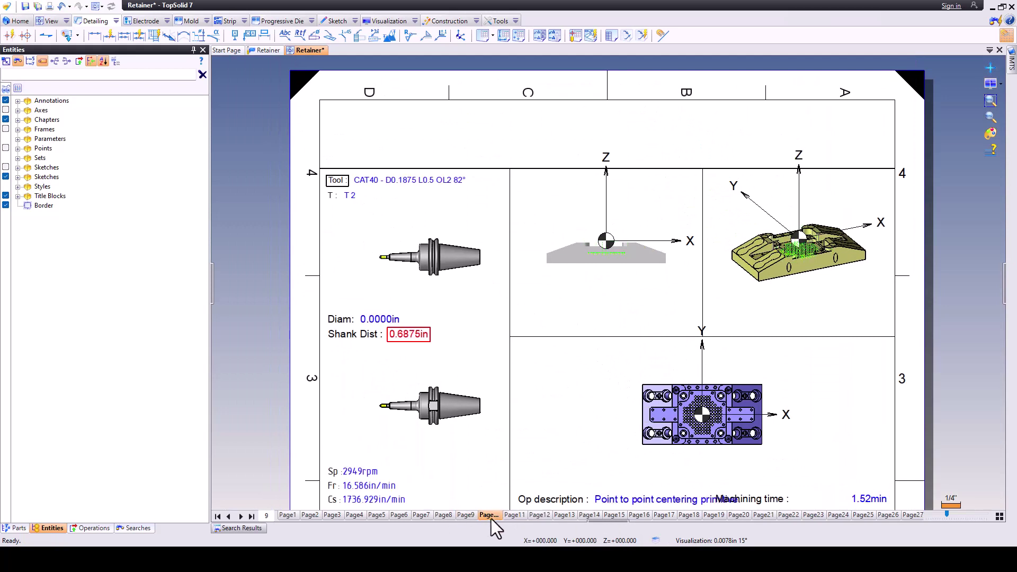
pyautogui.click(999, 517)
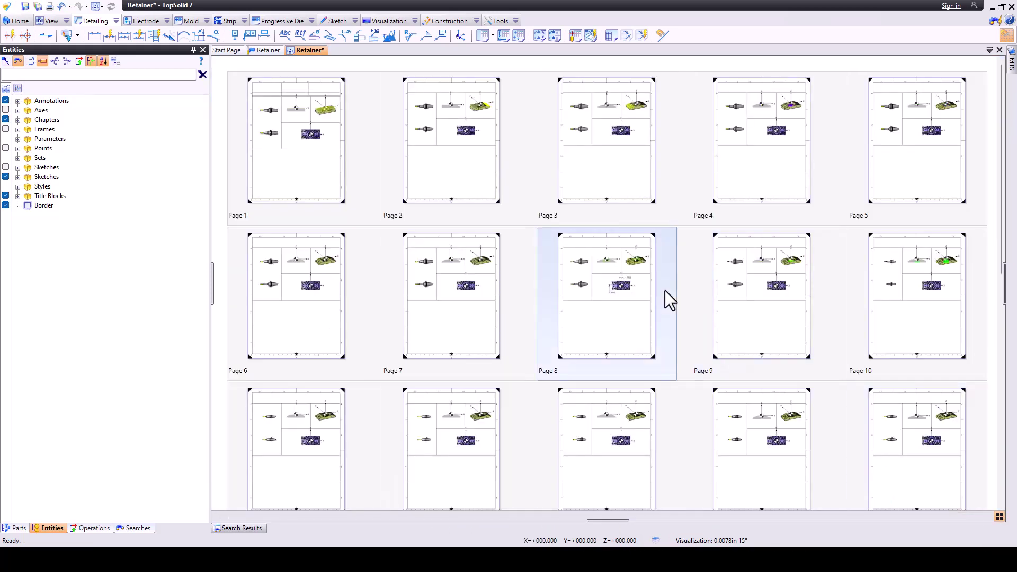
pyautogui.scroll(-3, 665, 291)
pyautogui.scroll(-3, 665, 291)
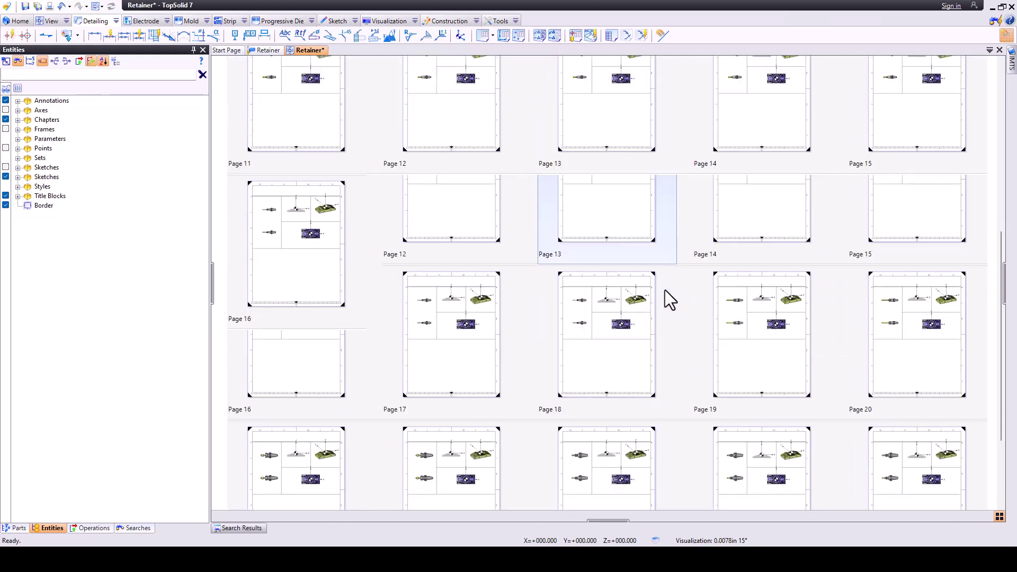